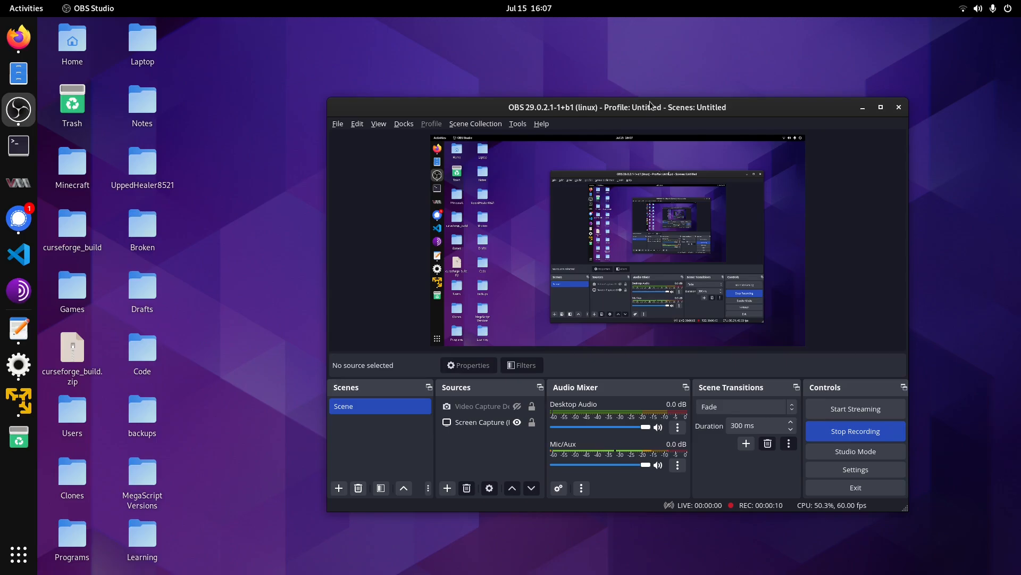
# Switch to the Debian virtual machine in VMware Player, remove the stray "dd" ending the debian_to_ubuntu.txt notes and save the file
pyautogui.moveTo(650, 101); pyautogui.dragTo(628, 86)
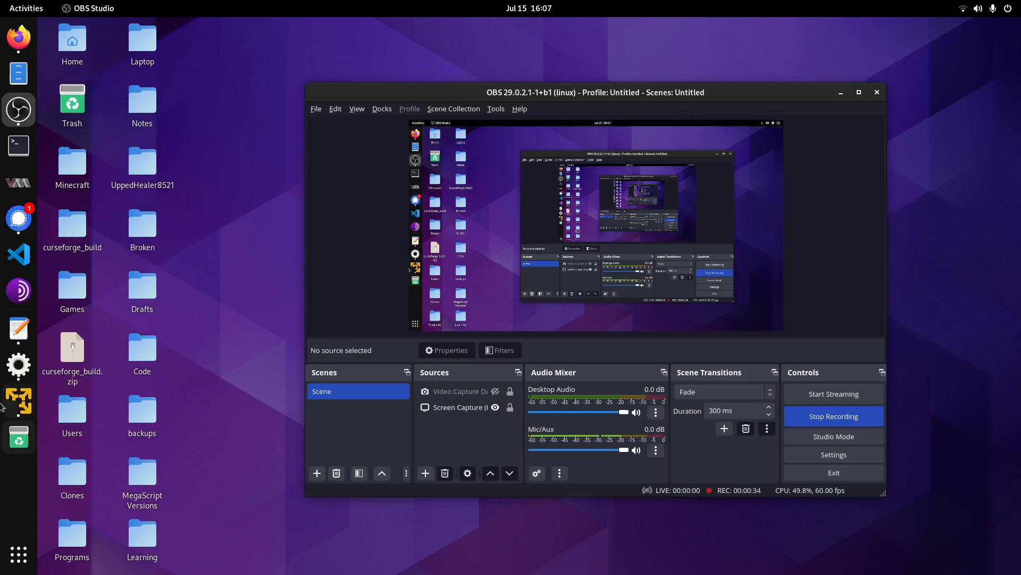
pyautogui.click(17, 397)
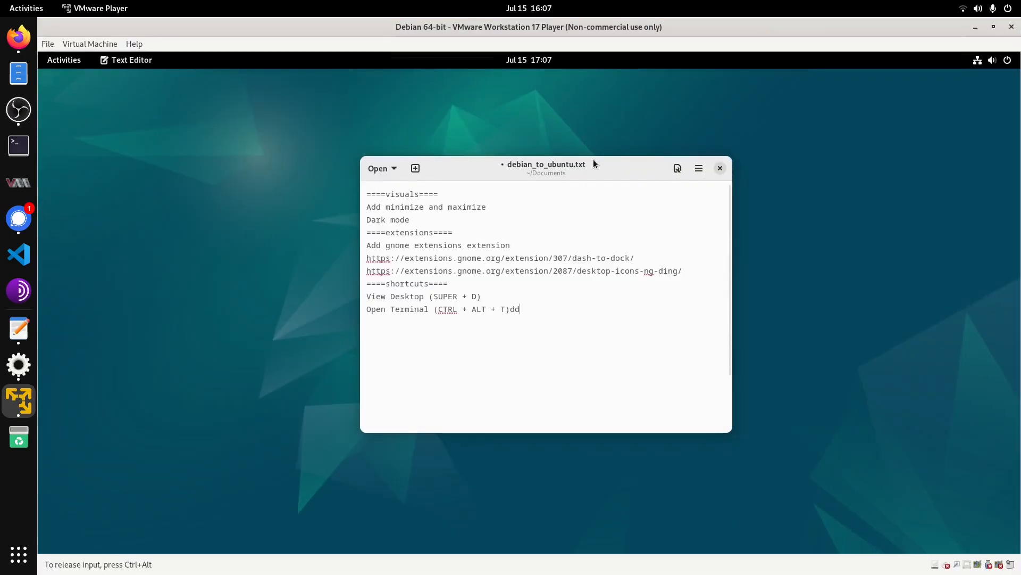
pyautogui.moveTo(576, 169); pyautogui.dragTo(574, 190)
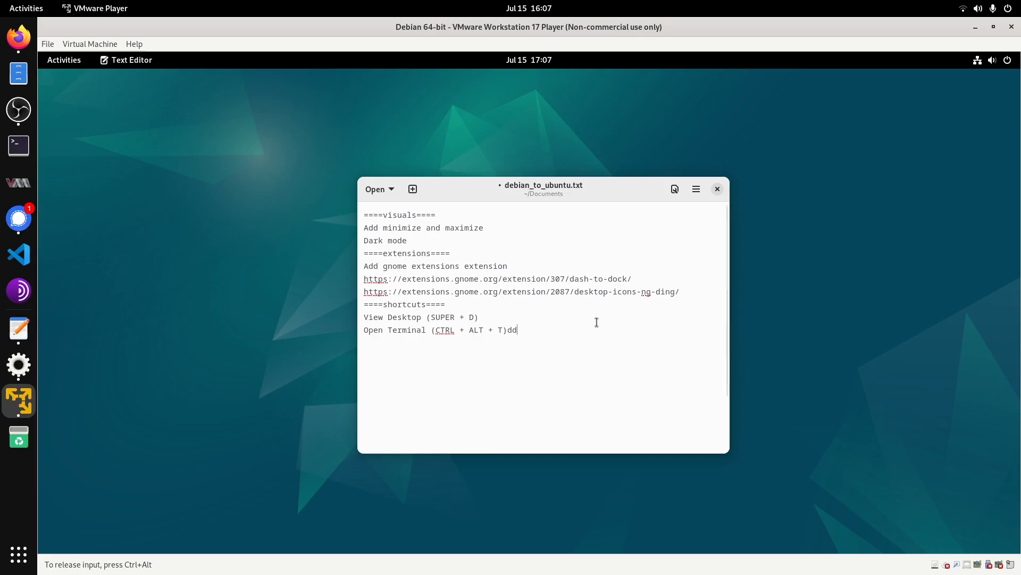
pyautogui.hotkey('ctrl', 's')
# Move the notes window aside and examine the virtual machine's activities overview, application grid and second workspace
pyautogui.moveTo(660, 186); pyautogui.dragTo(782, 423)
pyautogui.click(63, 60)
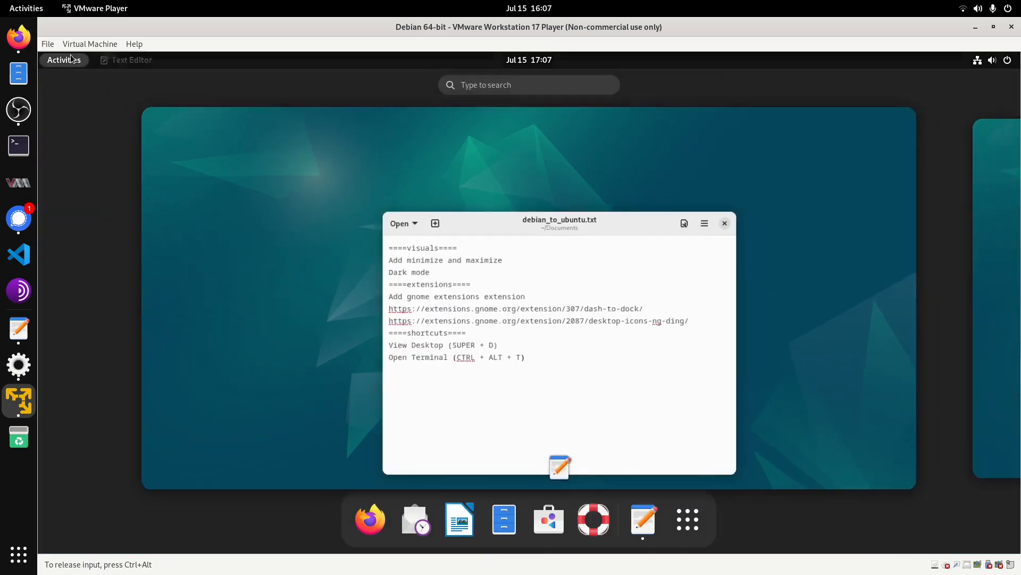
pyautogui.click(695, 519)
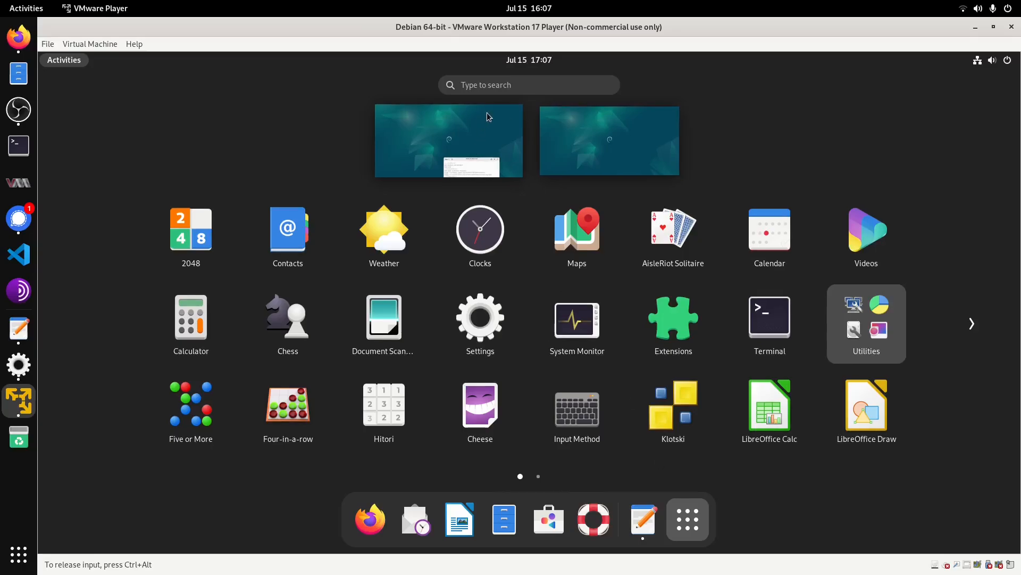
pyautogui.click(587, 147)
pyautogui.press('super')
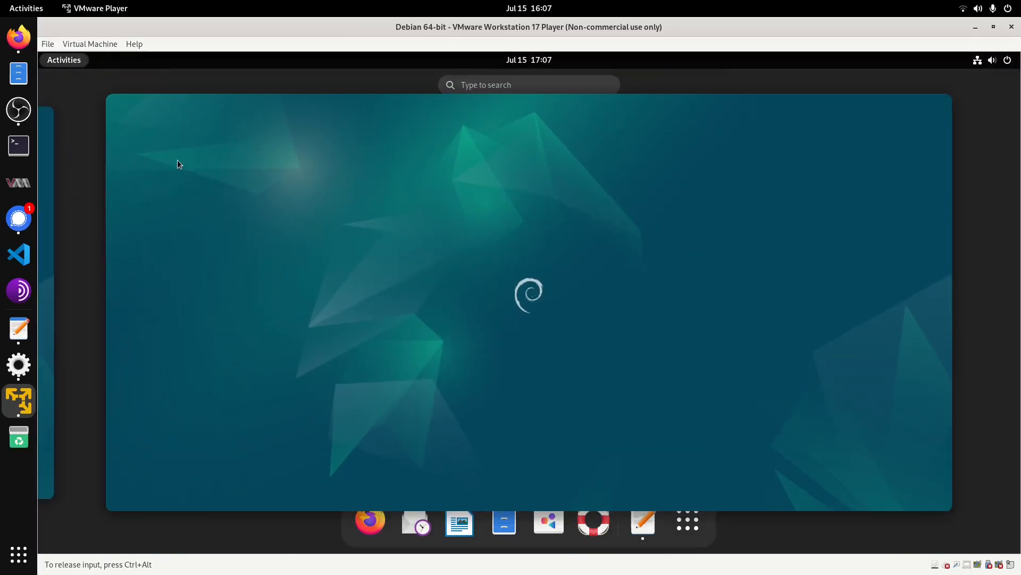
pyautogui.click(80, 317)
pyautogui.click(524, 217)
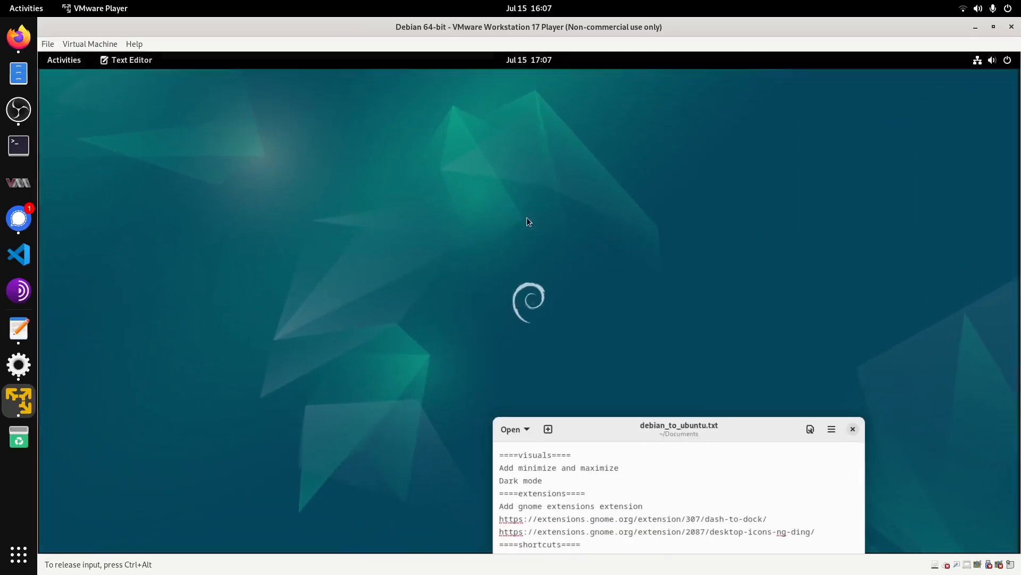
# Examine the options offered by the empty desktop's context menu, and bring the notes window back to the middle of the desktop
pyautogui.moveTo(751, 430); pyautogui.dragTo(640, 166)
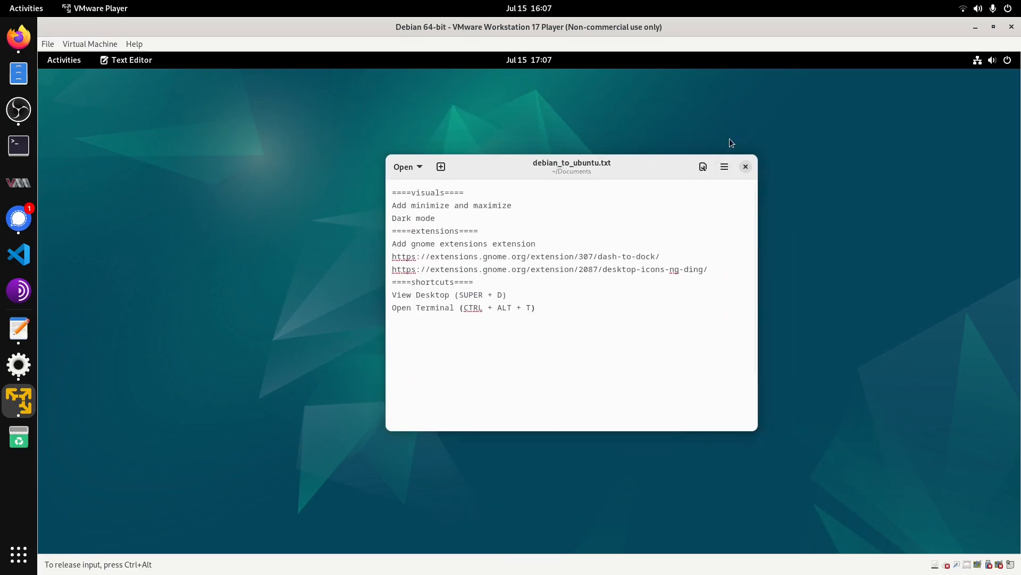
pyautogui.moveTo(573, 167); pyautogui.dragTo(652, 229)
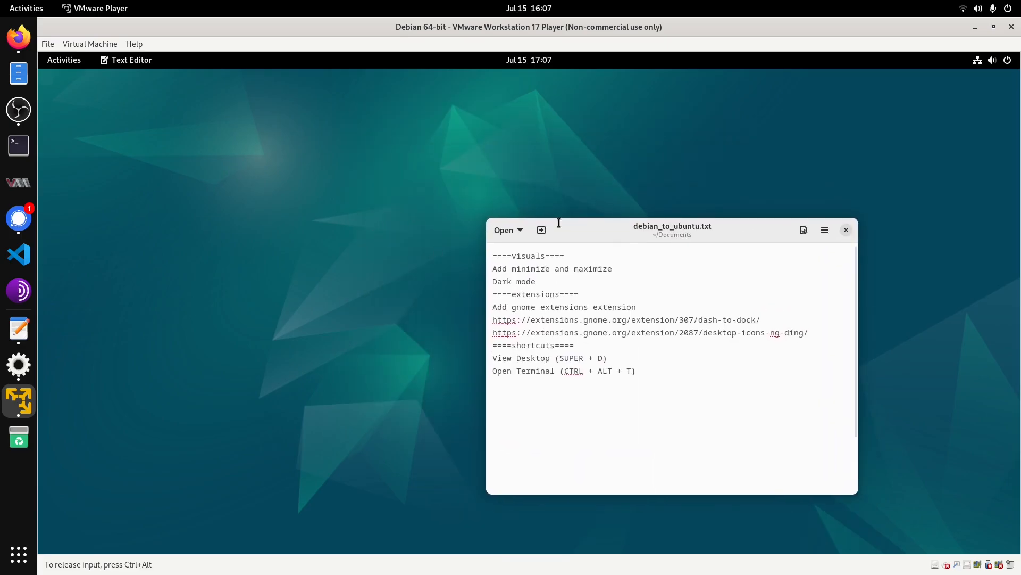
pyautogui.moveTo(559, 222); pyautogui.dragTo(680, 536)
pyautogui.rightClick(273, 227)
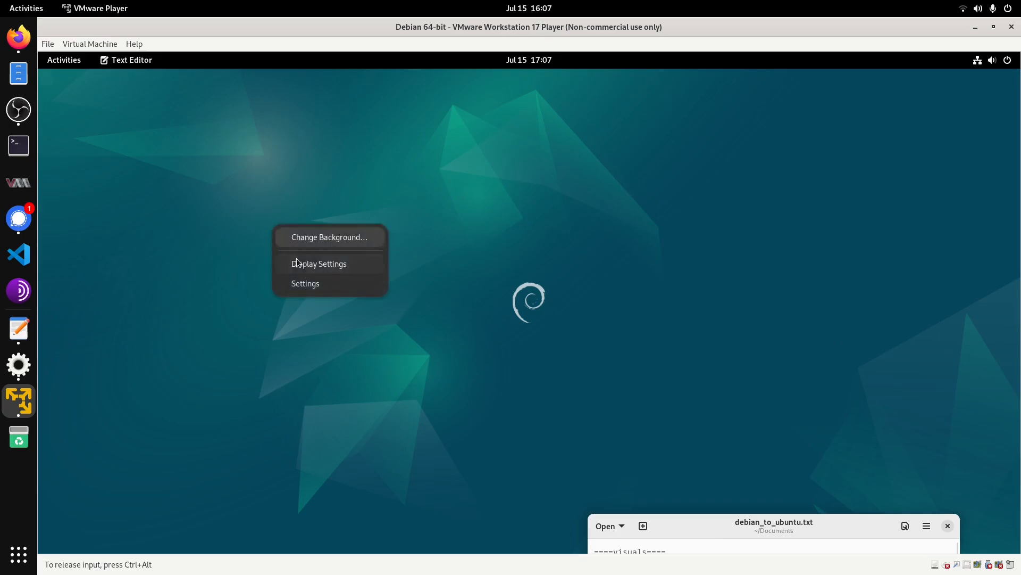
pyautogui.click(742, 522)
pyautogui.moveTo(755, 531); pyautogui.dragTo(575, 190)
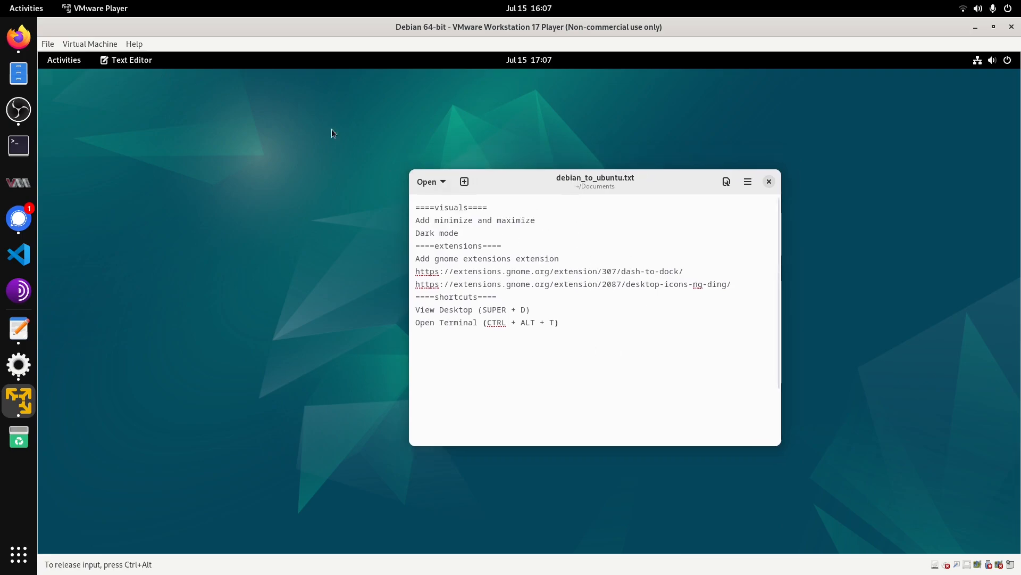
# Search the virtual machine's applications for "tweaks" and open Tweaks
pyautogui.click(59, 60)
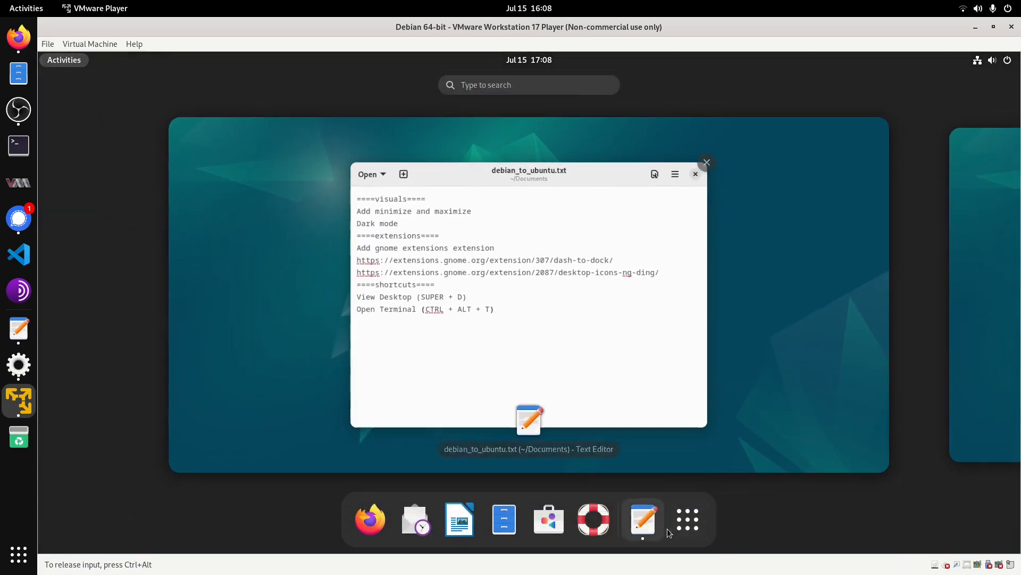
pyautogui.click(697, 520)
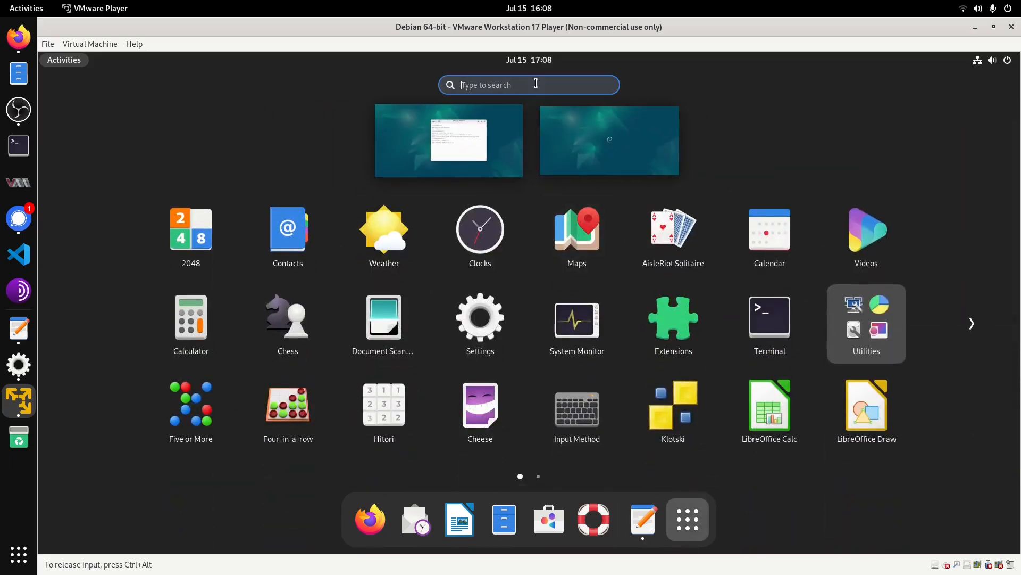
pyautogui.write('tweaks')
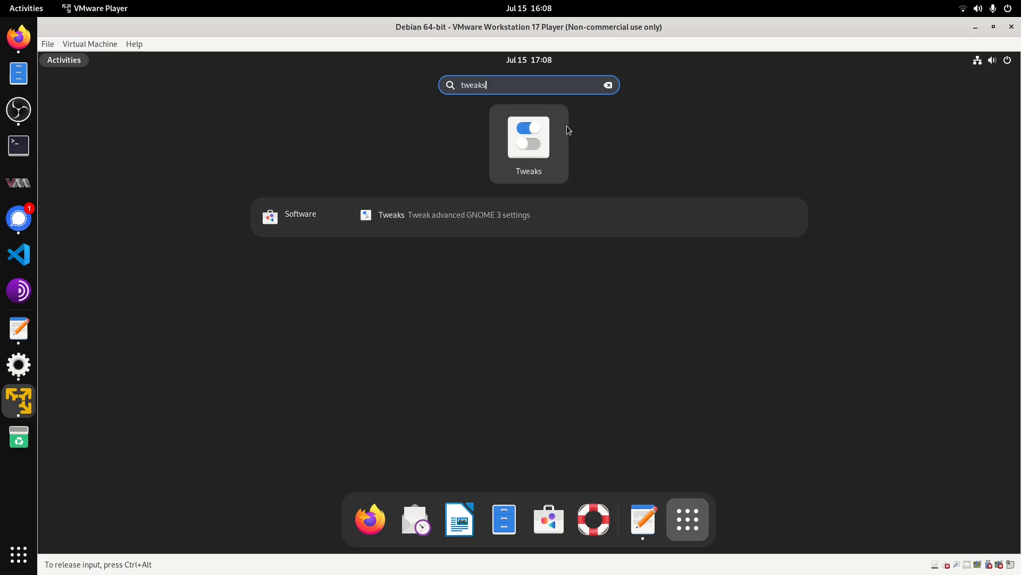
pyautogui.click(563, 127)
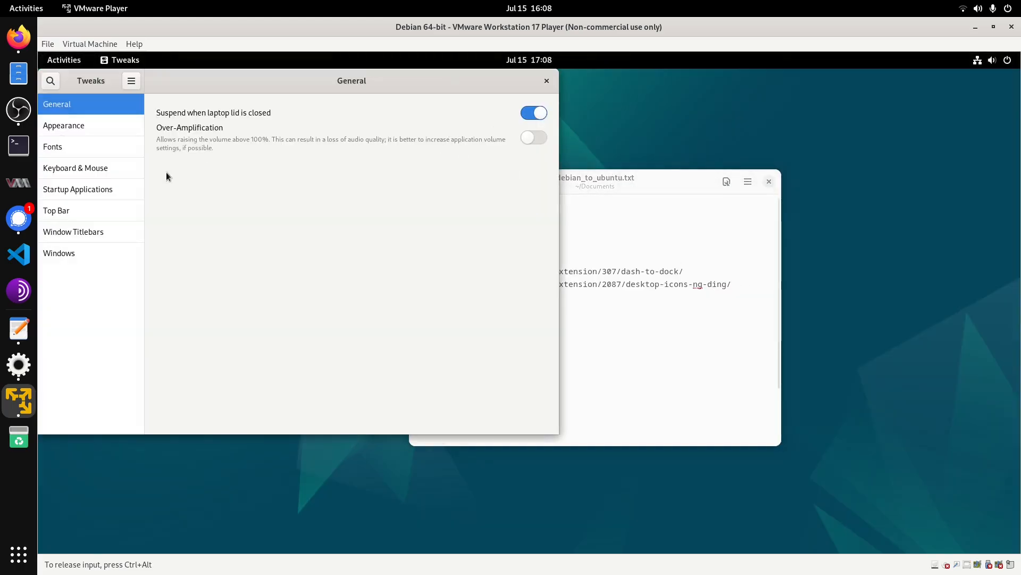
# Enable the Maximize and Minimize titlebar buttons in the Window Titlebars settings of Tweaks
pyautogui.click(75, 209)
pyautogui.moveTo(457, 81); pyautogui.dragTo(694, 115)
pyautogui.click(326, 267)
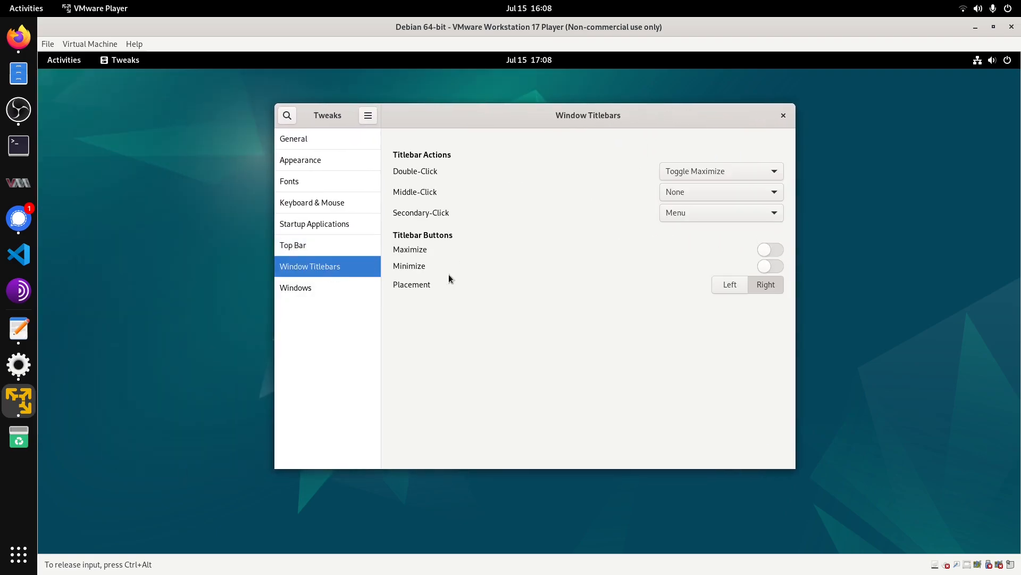
pyautogui.click(771, 250)
pyautogui.click(771, 266)
# Test the new titlebar buttons by maximizing, restoring and minimizing the Tweaks window, and close Tweaks after reopening it from the overview
pyautogui.moveTo(669, 111); pyautogui.dragTo(667, 191)
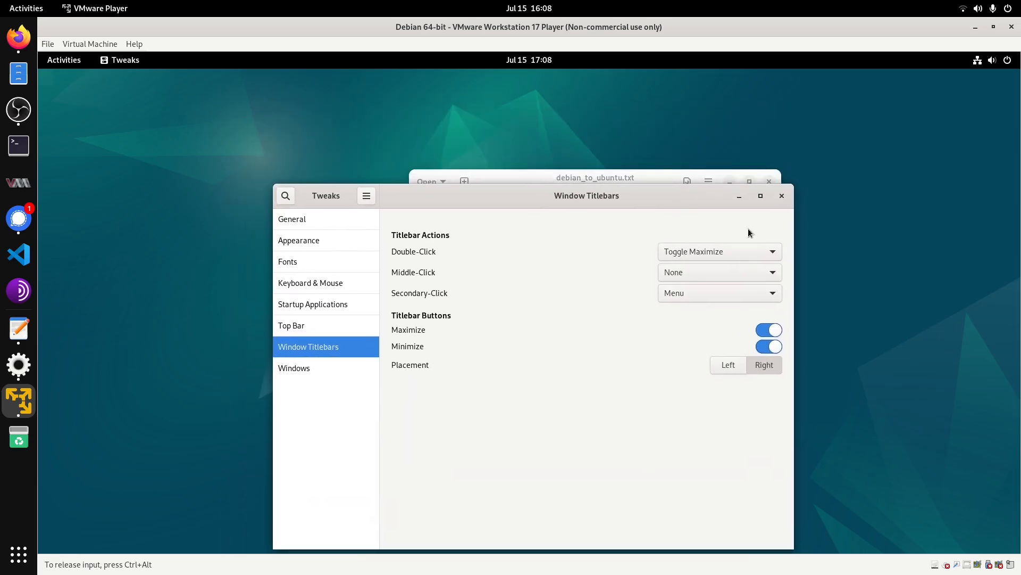
pyautogui.click(758, 200)
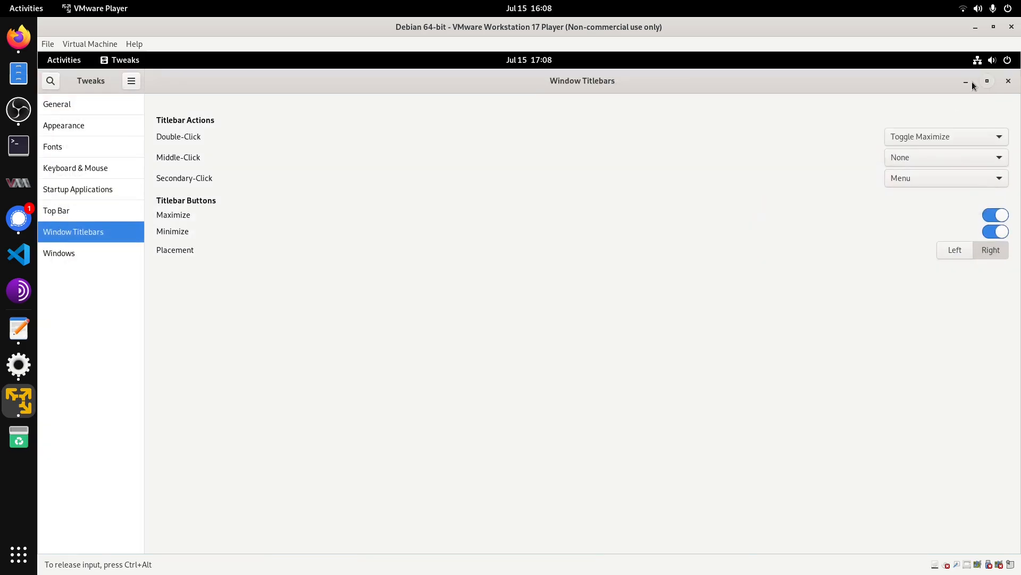
pyautogui.click(979, 82)
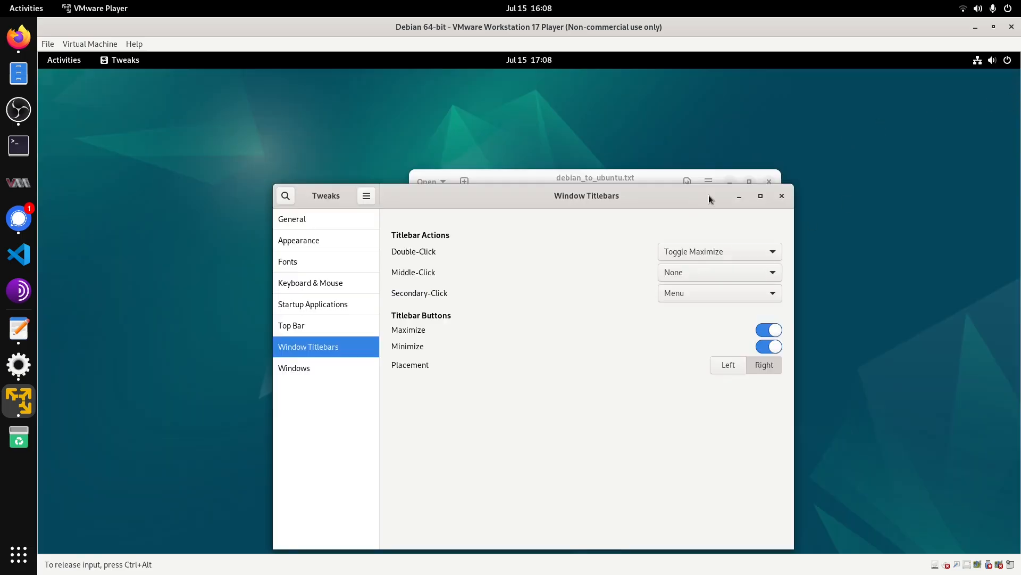
pyautogui.click(739, 196)
pyautogui.click(76, 65)
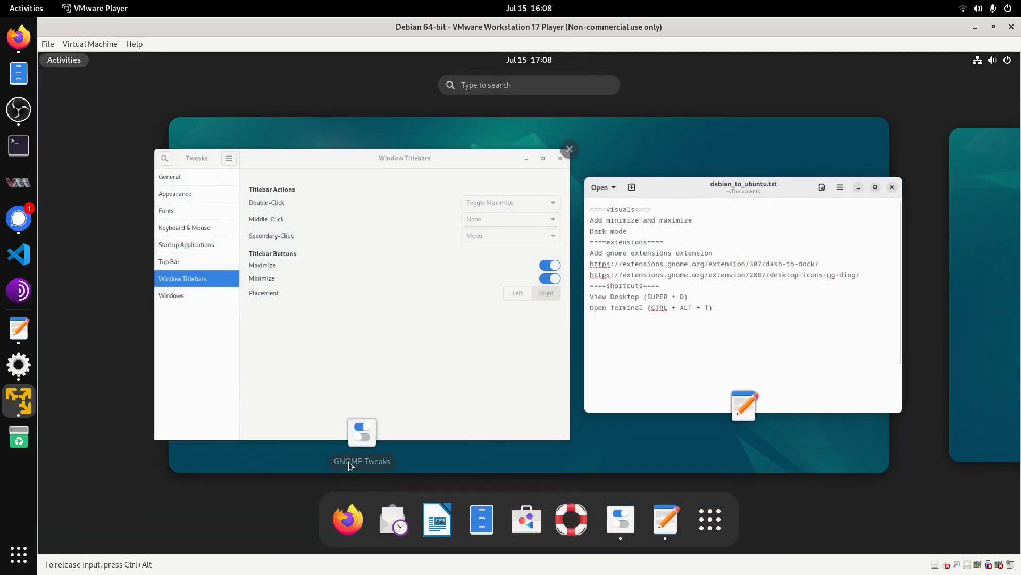
pyautogui.click(351, 452)
pyautogui.moveTo(579, 139); pyautogui.dragTo(604, 128)
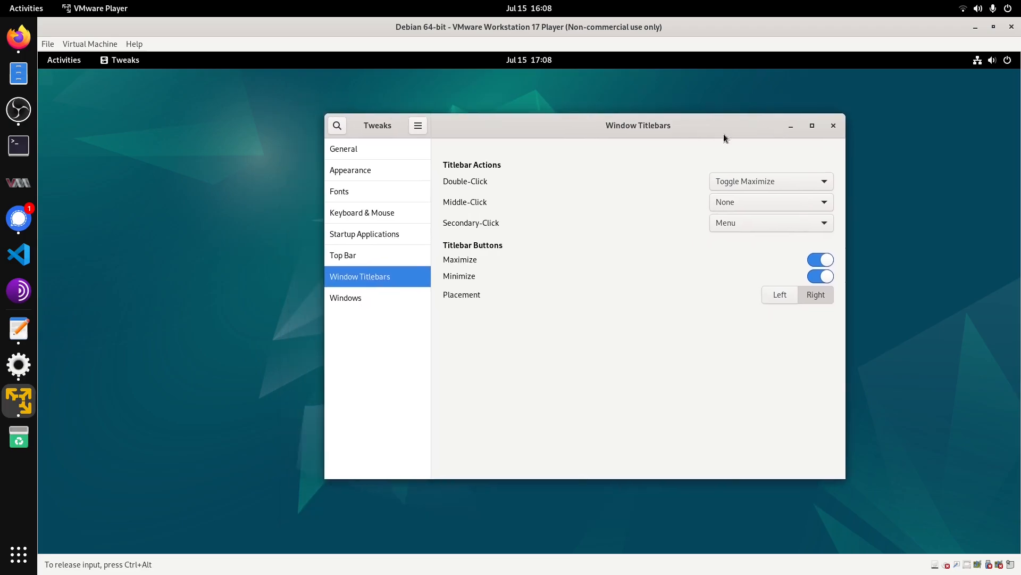
pyautogui.click(832, 126)
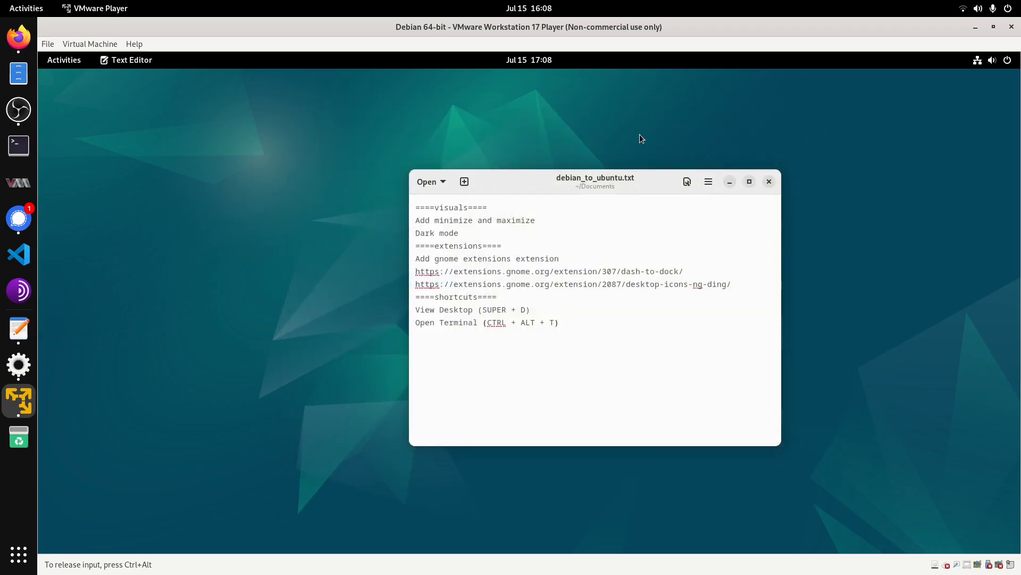
# Open the desktop's system settings and set the Appearance style to Dark
pyautogui.rightClick(612, 125)
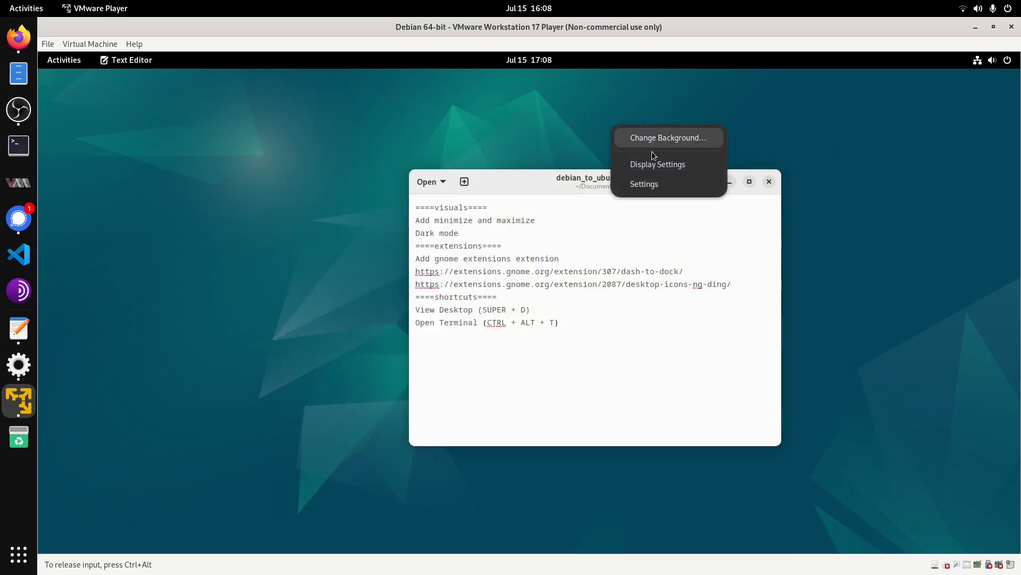
pyautogui.click(658, 164)
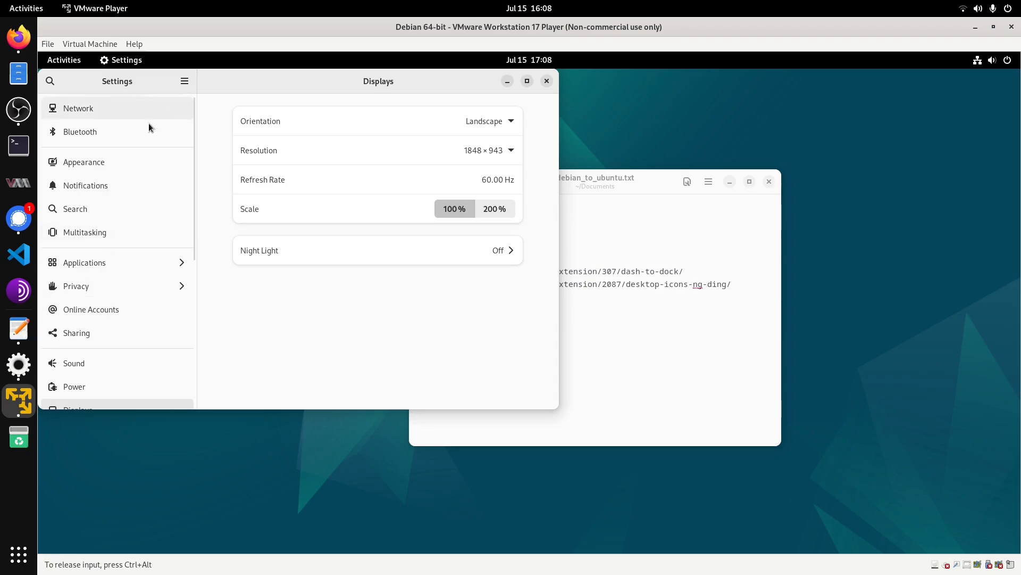
pyautogui.click(105, 160)
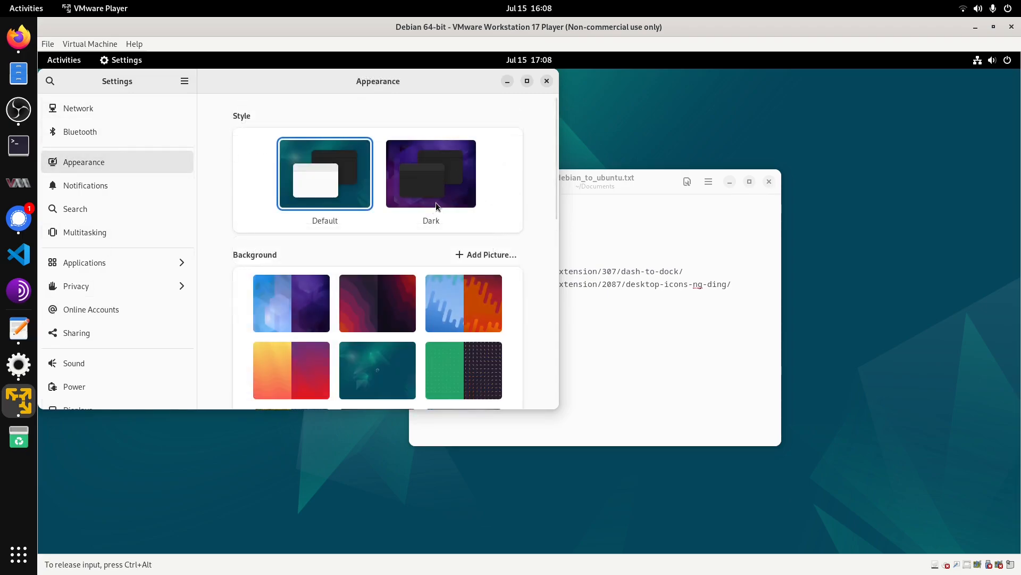
pyautogui.click(442, 161)
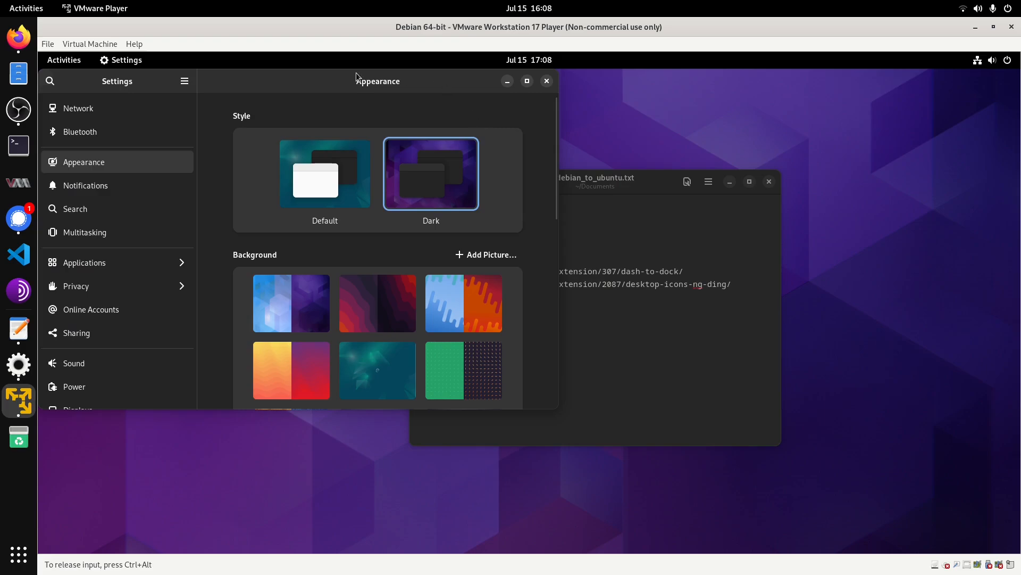
# Try the blue and orange drip wallpaper, set the dark red wave wallpaper as the background, and close Settings
pyautogui.moveTo(344, 81); pyautogui.dragTo(441, 138)
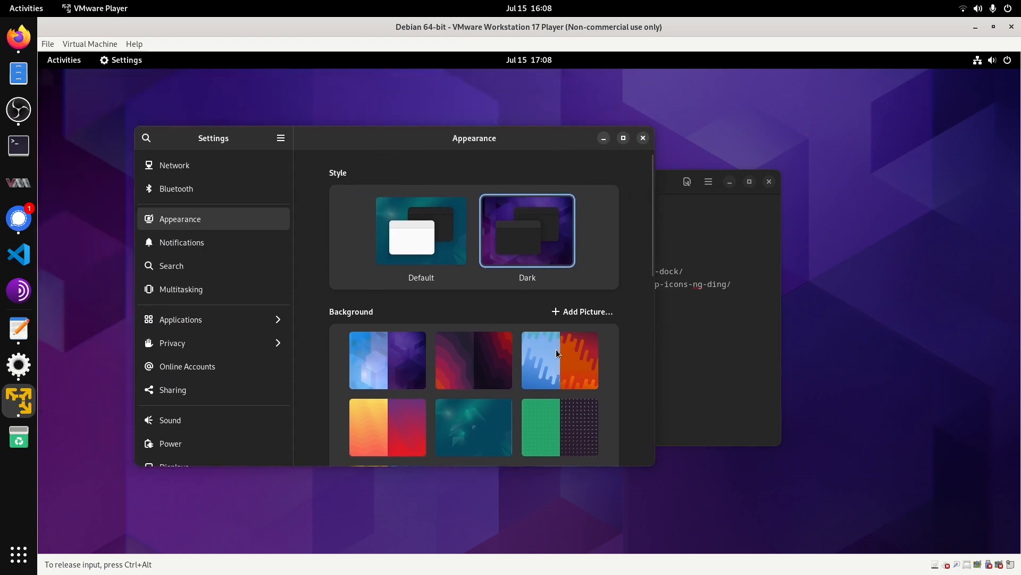
pyautogui.click(559, 365)
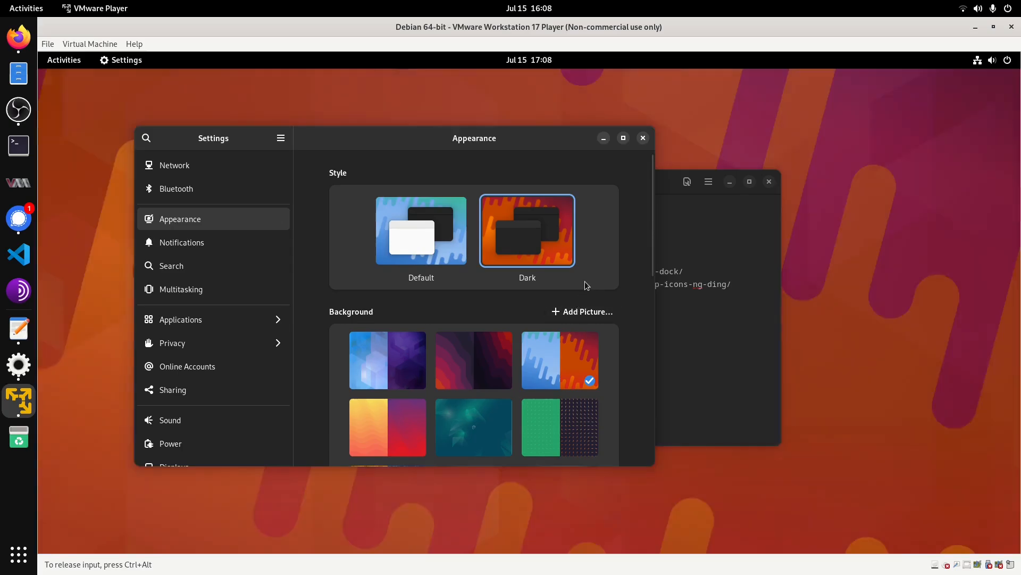
pyautogui.moveTo(547, 139); pyautogui.dragTo(637, 123)
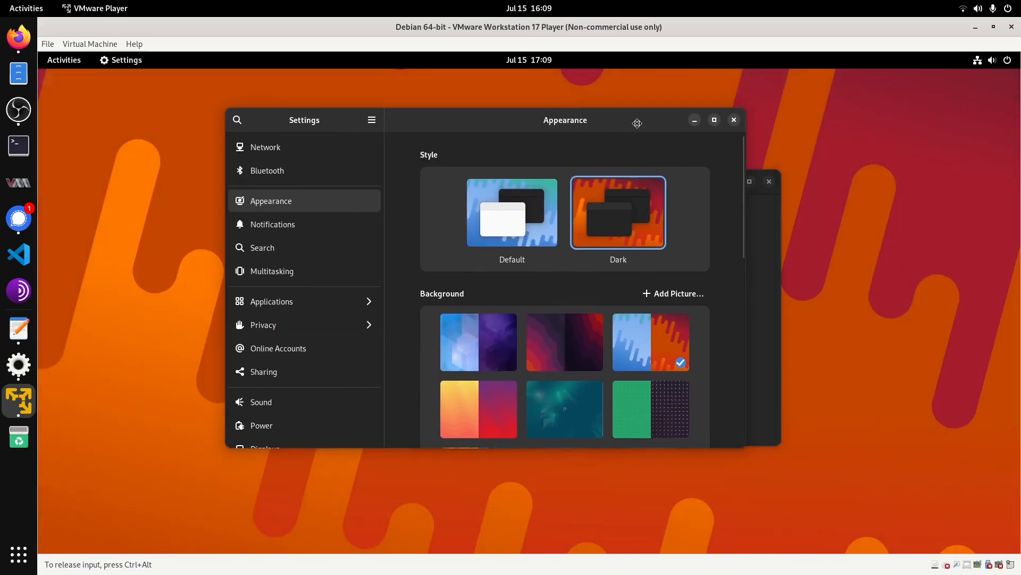
pyautogui.click(575, 352)
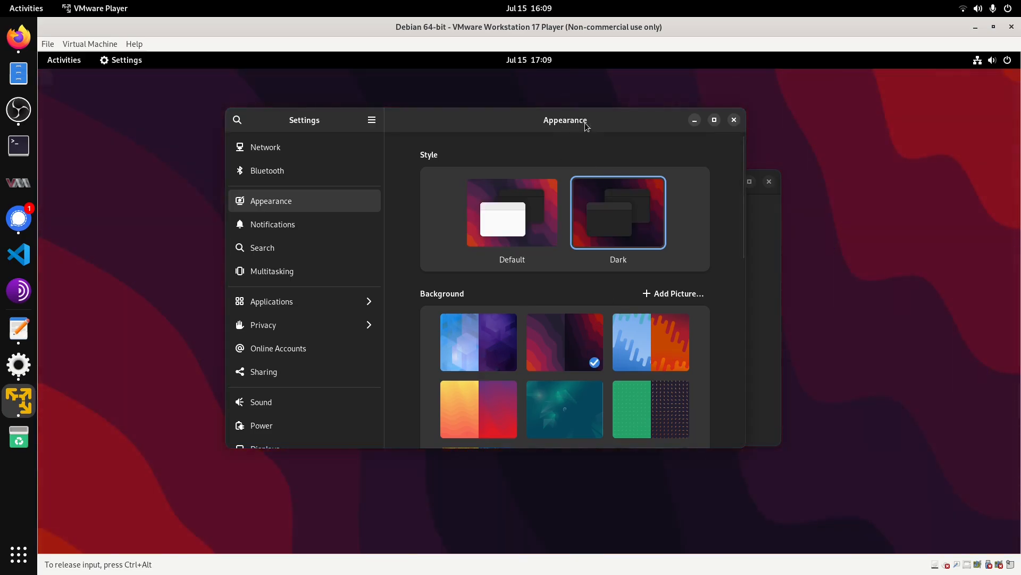
pyautogui.moveTo(585, 128); pyautogui.dragTo(561, 131)
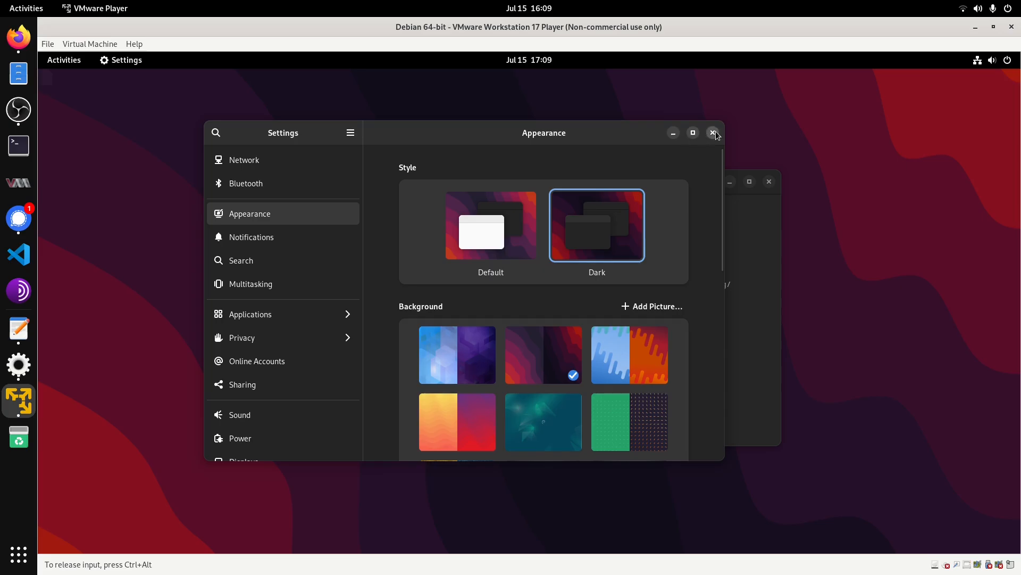
pyautogui.click(713, 132)
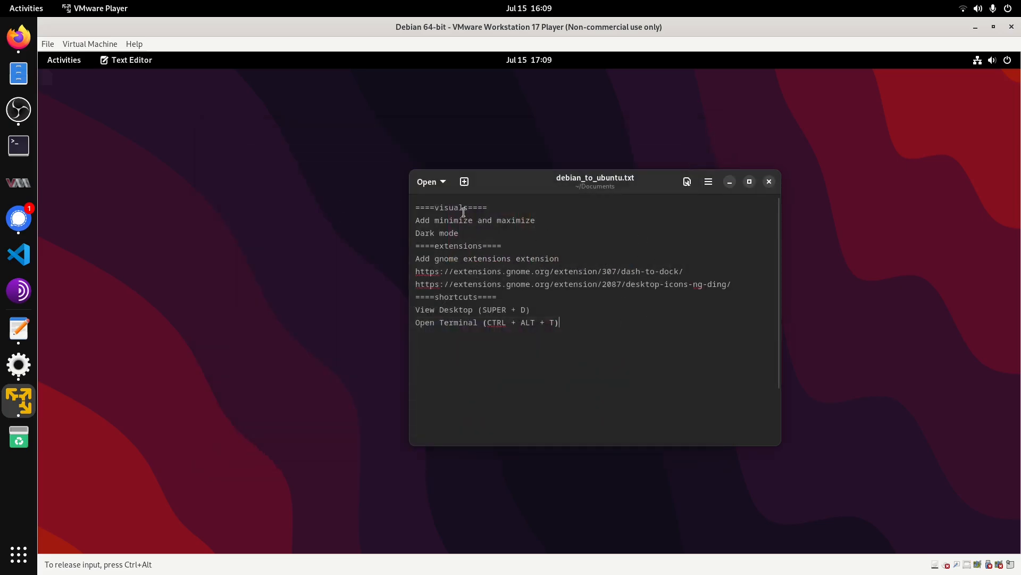
# Open Firefox in the virtual machine and bring the debian_to_ubuntu.txt notes in front of it
pyautogui.click(72, 59)
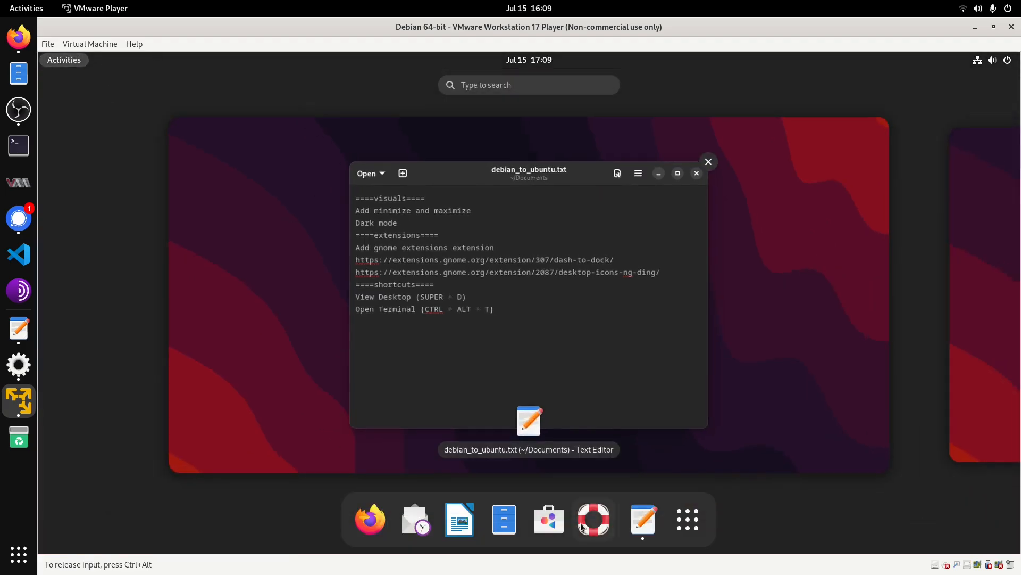
pyautogui.click(360, 525)
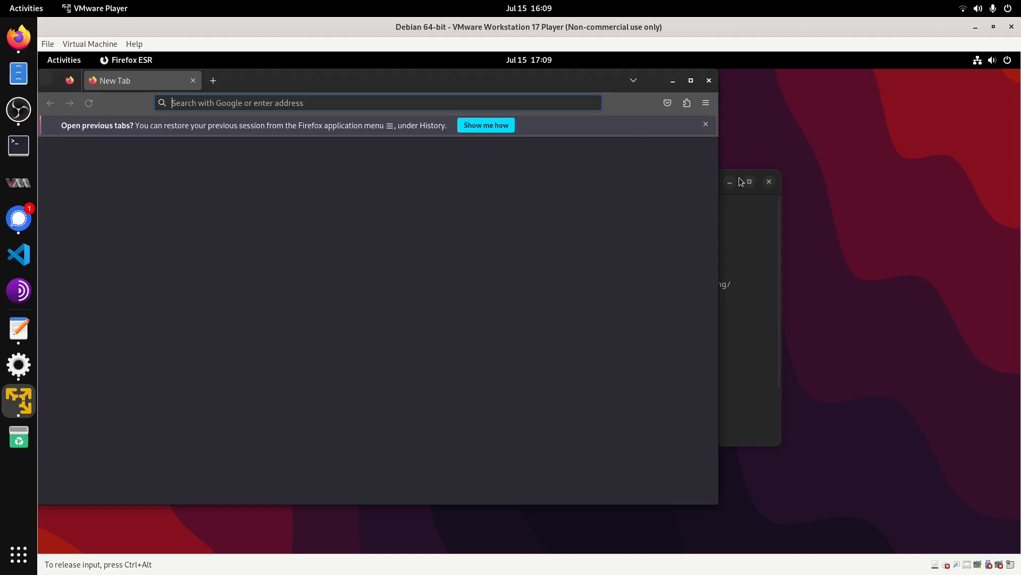
pyautogui.click(744, 196)
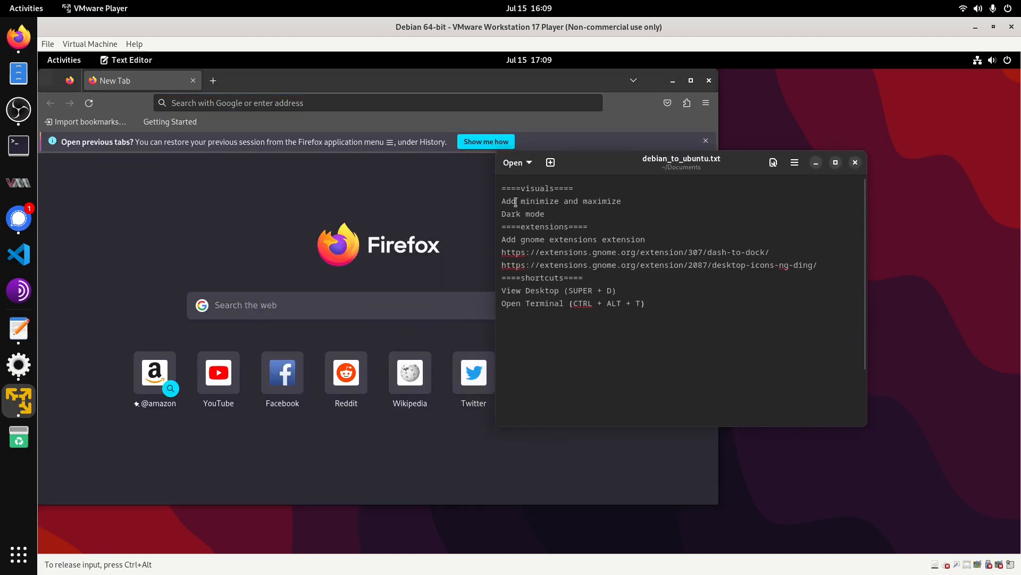
# Copy the dash-to-dock extension link from the debian_to_ubuntu.txt notes and open it in Firefox
pyautogui.moveTo(561, 252); pyautogui.dragTo(773, 251)
pyautogui.rightClick(755, 258)
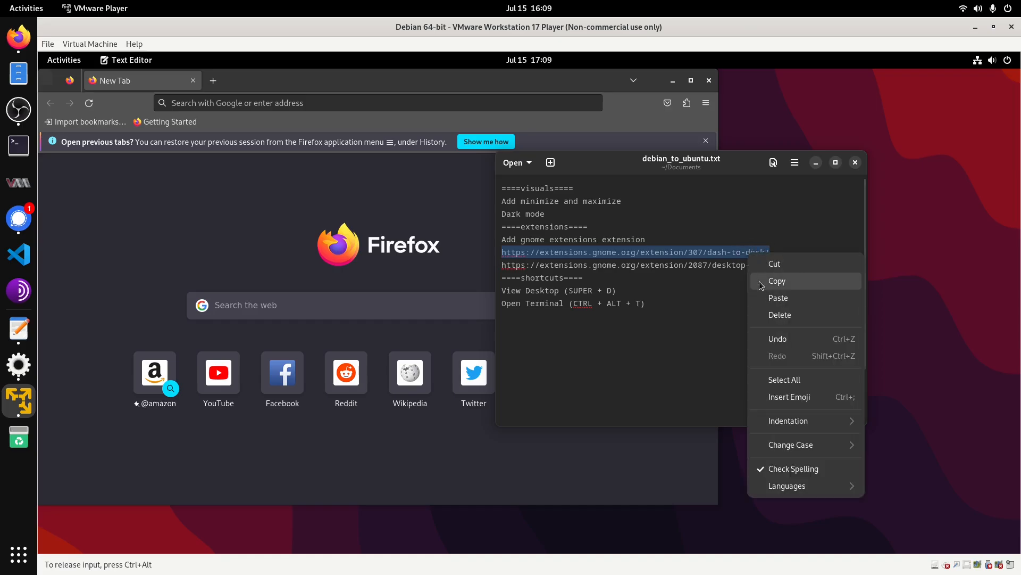
pyautogui.click(758, 281)
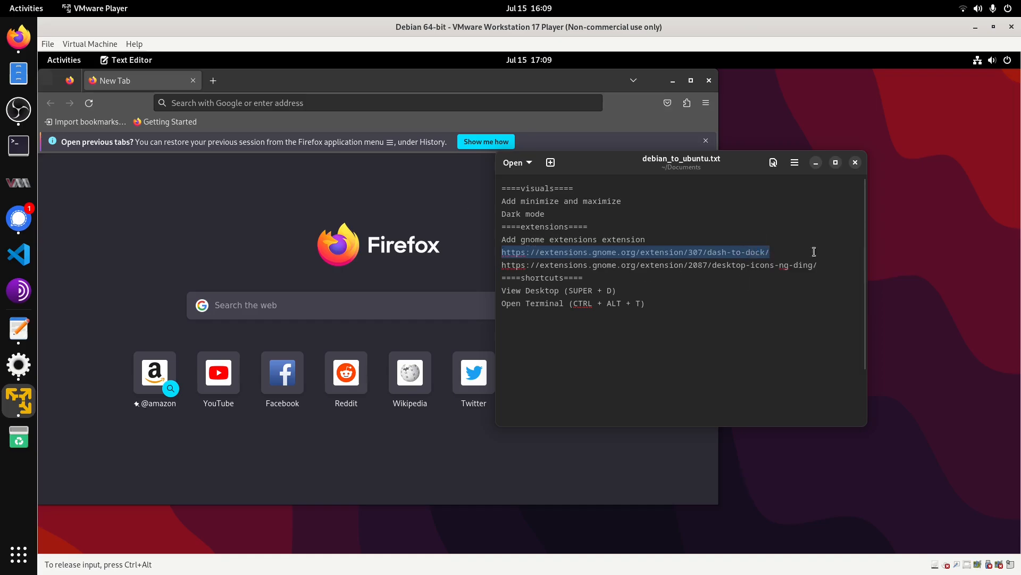
pyautogui.click(788, 255)
pyautogui.click(418, 106)
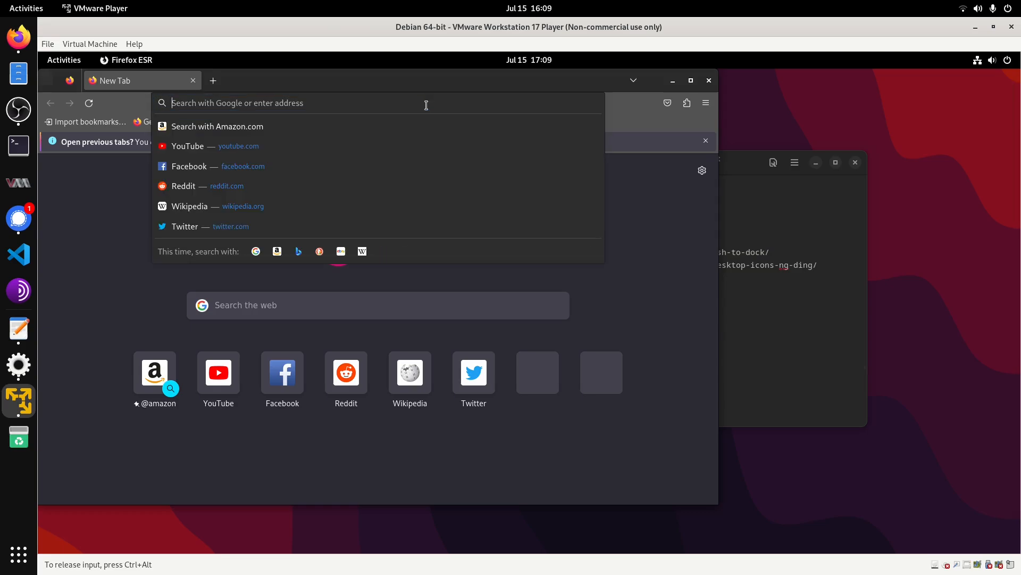
pyautogui.hotkey('ctrl', 'v')
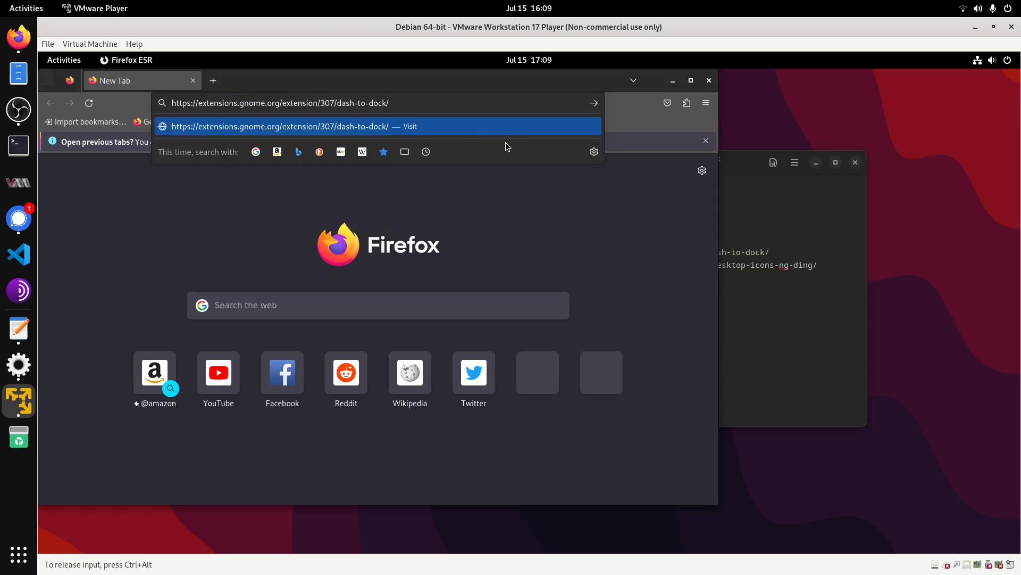
pyautogui.press('Return')
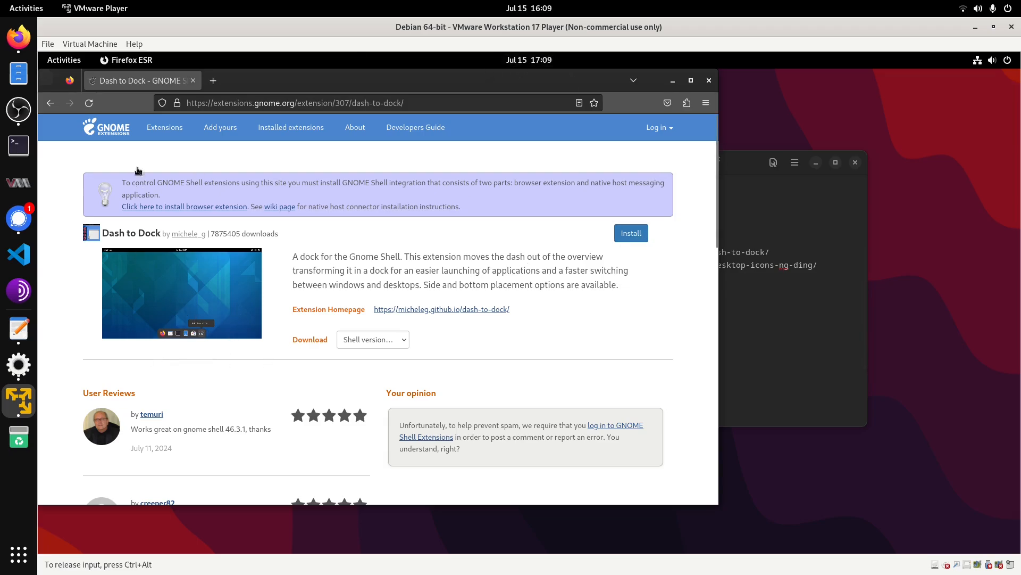
# Install the Dash to Dock extension from its page, allowing the site to open gnome-extensions links with GNOME browser connector
pyautogui.click(64, 59)
pyautogui.click(374, 354)
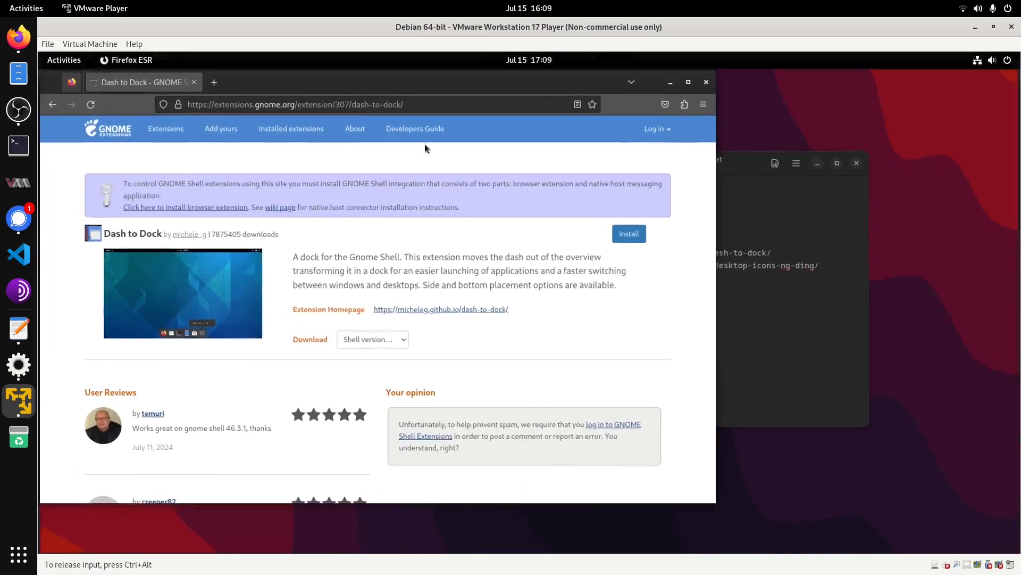
pyautogui.click(630, 234)
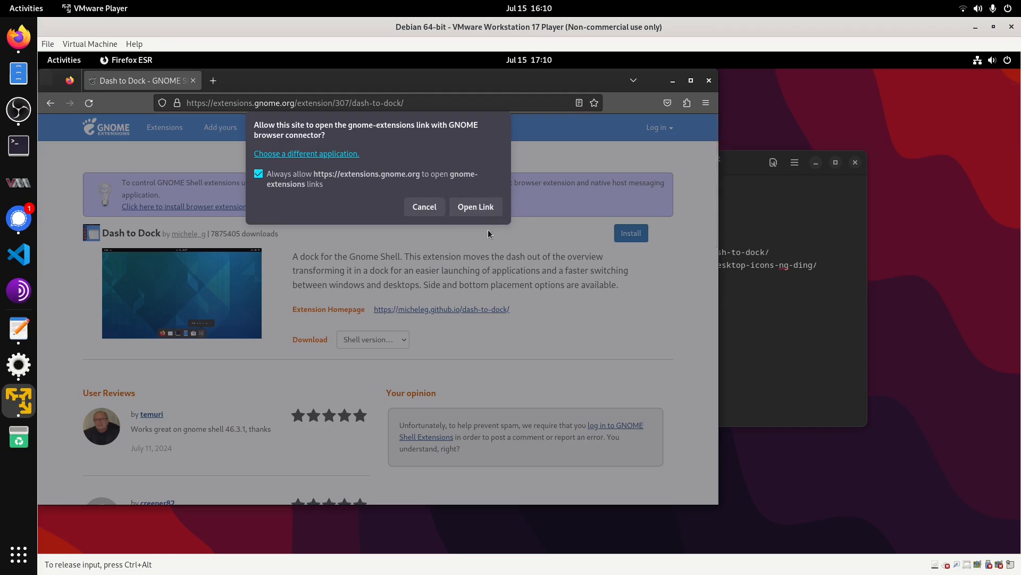
pyautogui.click(476, 207)
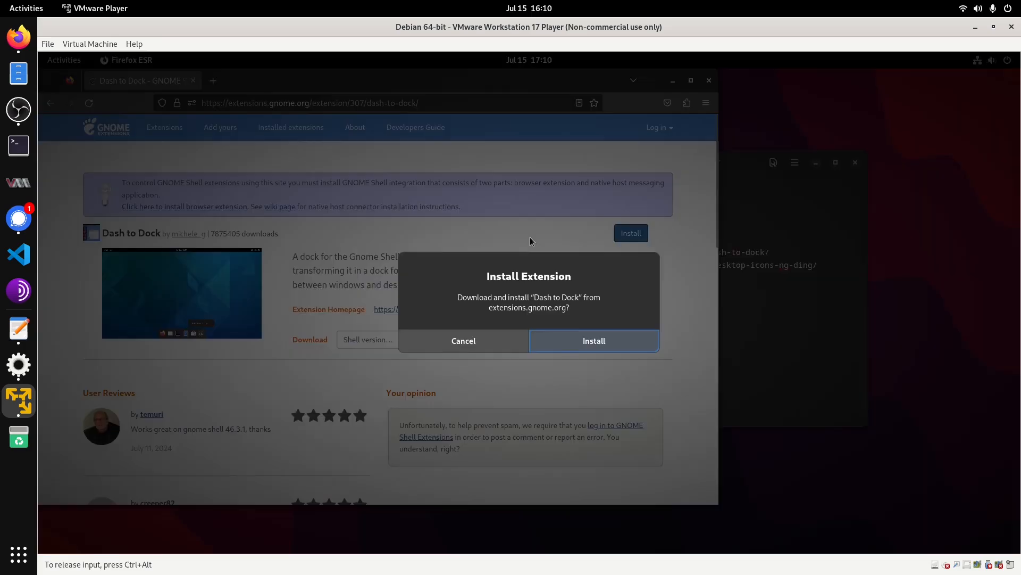
pyautogui.click(602, 344)
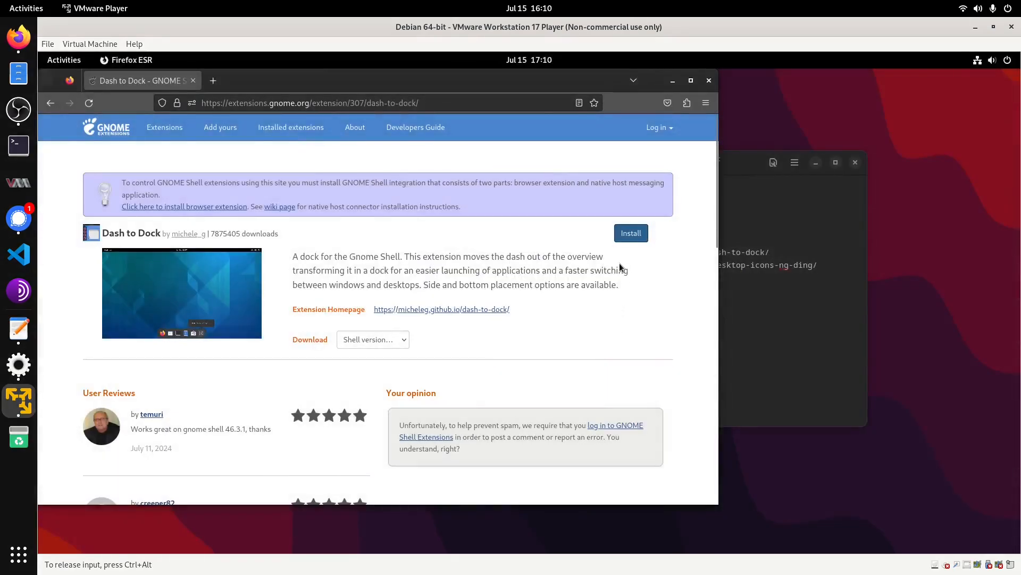
# Check the new dock by moving and minimizing the Firefox window, and bring Firefox back from the overview
pyautogui.moveTo(566, 82); pyautogui.dragTo(634, 109)
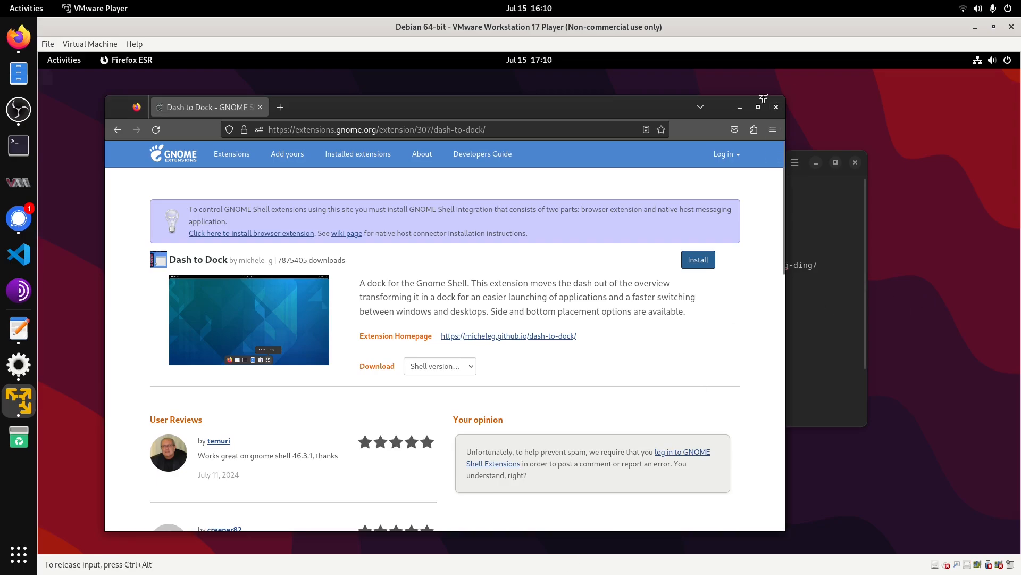
pyautogui.click(740, 107)
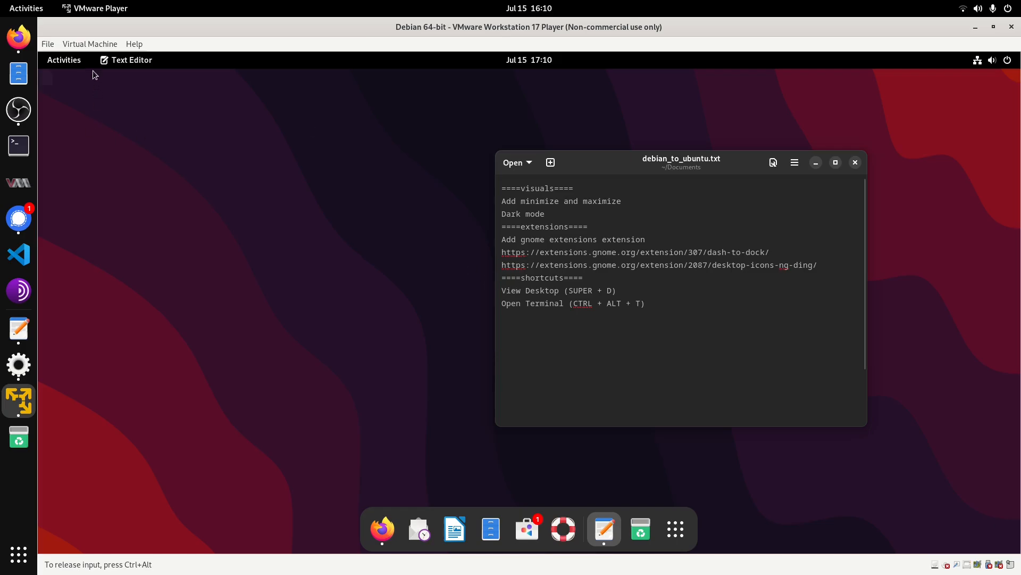
pyautogui.click(63, 60)
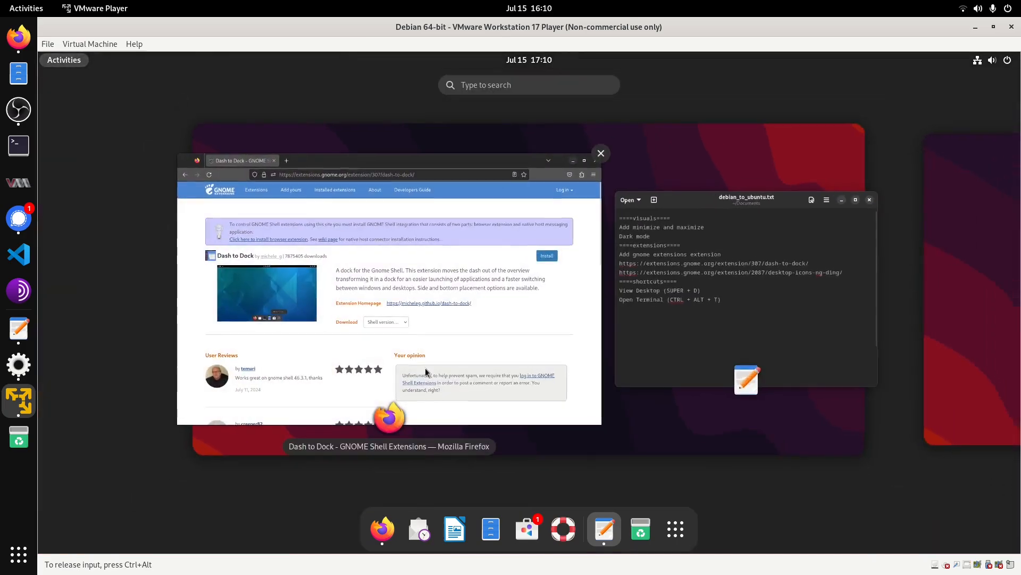
pyautogui.click(426, 369)
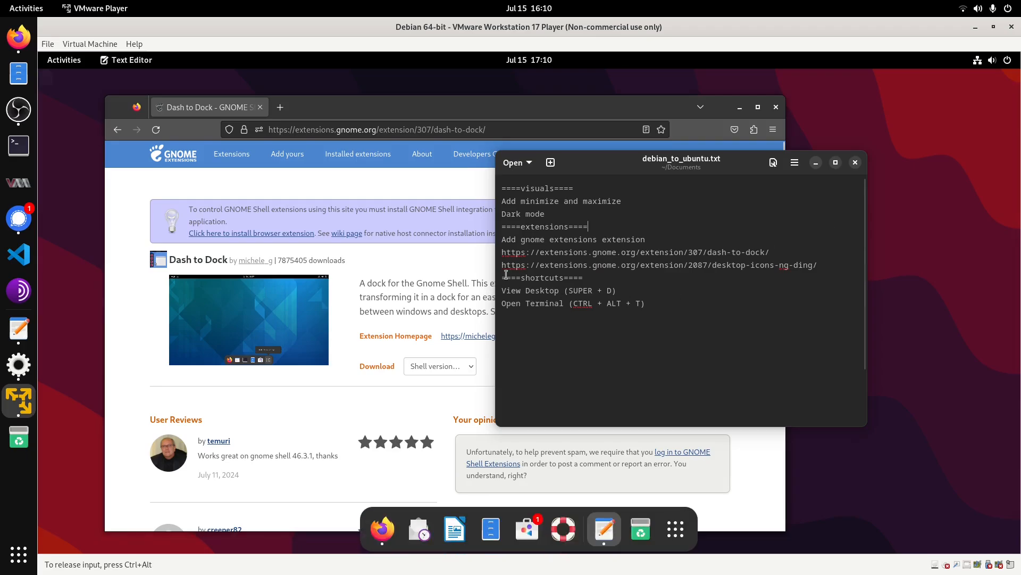
# Copy the desktop-icons-ng-ding extension link from the notes and open it in Firefox
pyautogui.moveTo(503, 266); pyautogui.dragTo(817, 266)
pyautogui.click(817, 266)
pyautogui.moveTo(508, 265); pyautogui.dragTo(746, 283)
pyautogui.rightClick(821, 266)
pyautogui.click(825, 253)
pyautogui.click(523, 265)
pyautogui.moveTo(504, 264); pyautogui.dragTo(803, 264)
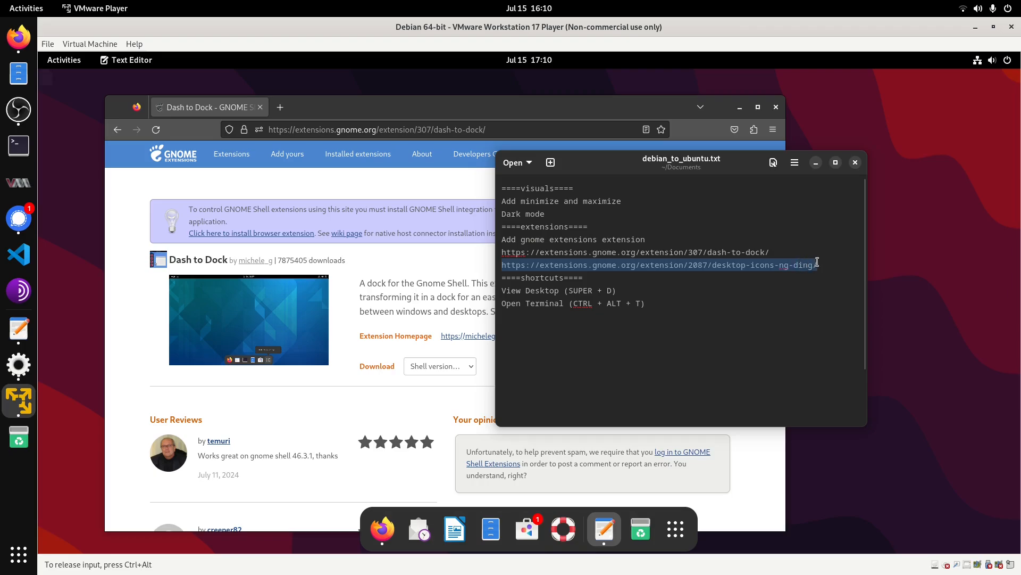
pyautogui.rightClick(817, 262)
pyautogui.click(833, 293)
pyautogui.click(821, 255)
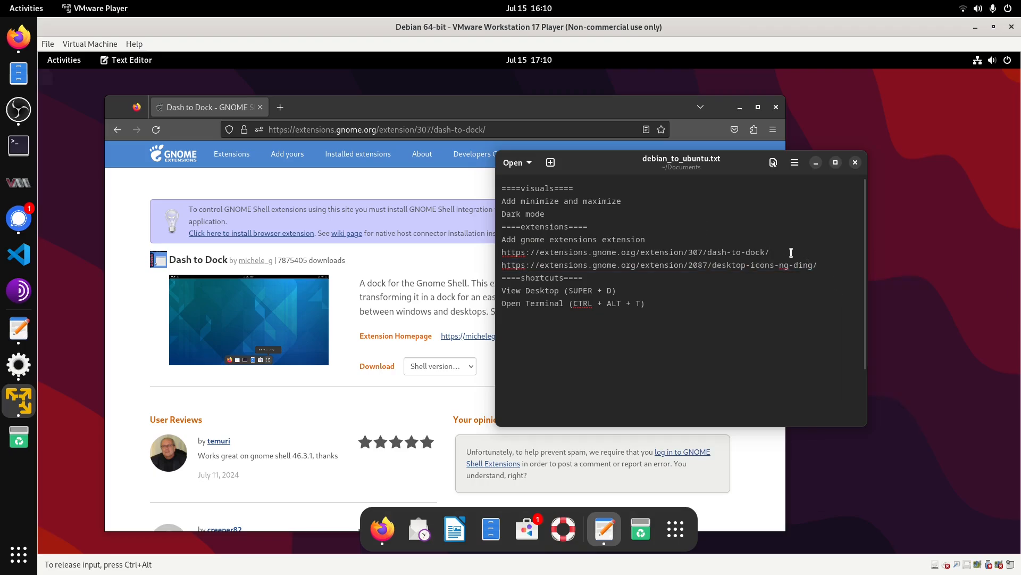
pyautogui.click(498, 126)
pyautogui.hotkey('ctrl', 'v')
pyautogui.press('Return')
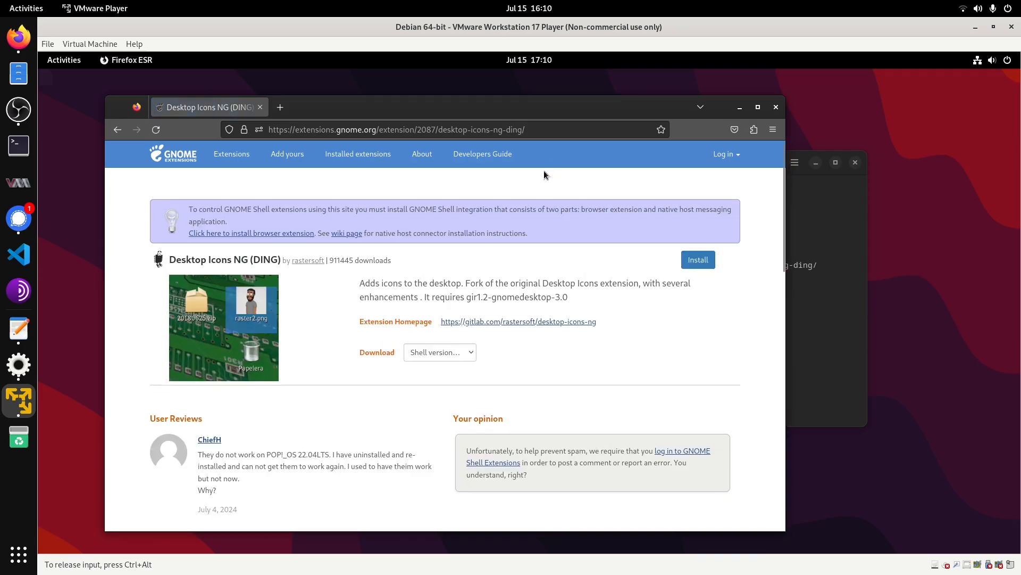
# Install the Desktop Icons NG (DING) extension and close Firefox, leaving the notes window open on the desktop
pyautogui.click(702, 263)
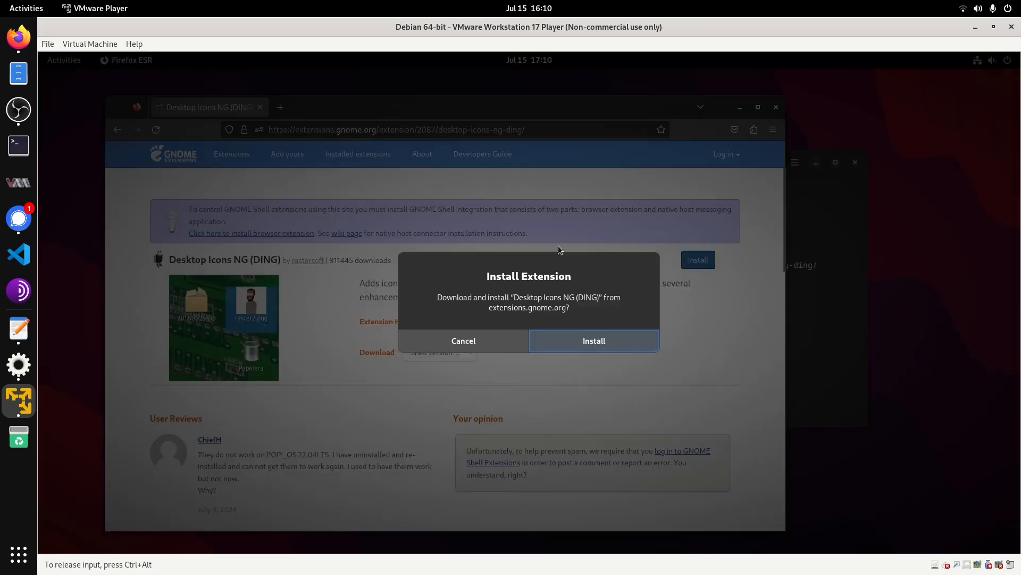
pyautogui.click(582, 346)
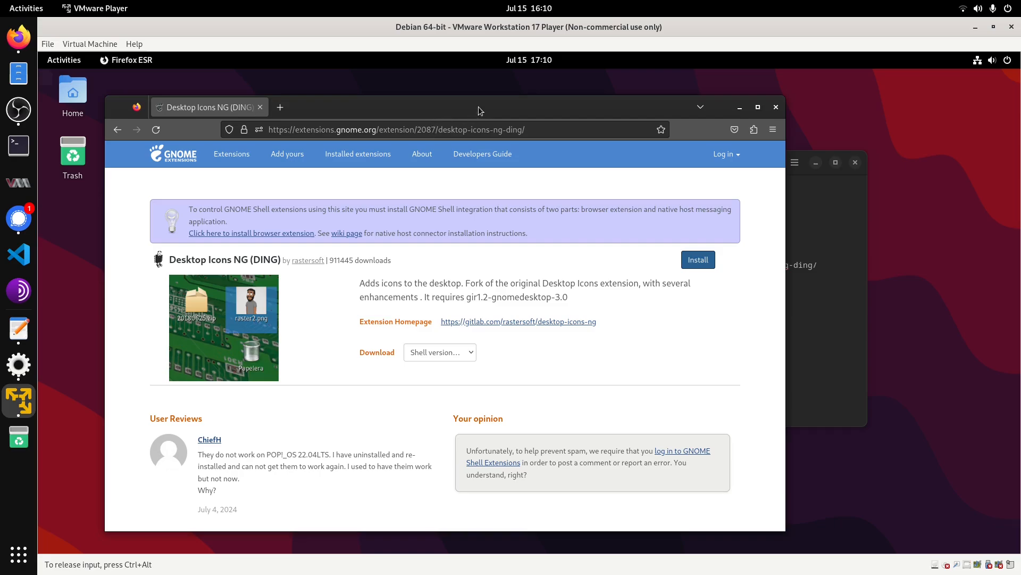
pyautogui.moveTo(479, 111)
pyautogui.mouseDown()
pyautogui.moveTo(569, 112)
pyautogui.moveTo(527, 102)
pyautogui.moveTo(476, 109)
pyautogui.moveTo(492, 107)
pyautogui.mouseUp()
pyautogui.click(857, 179)
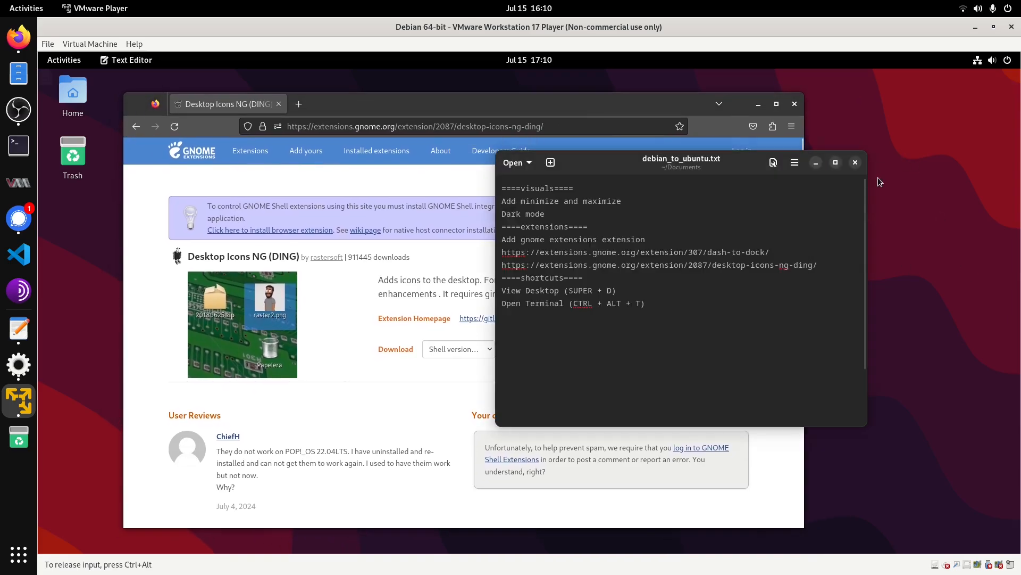
pyautogui.moveTo(878, 178); pyautogui.dragTo(844, 186)
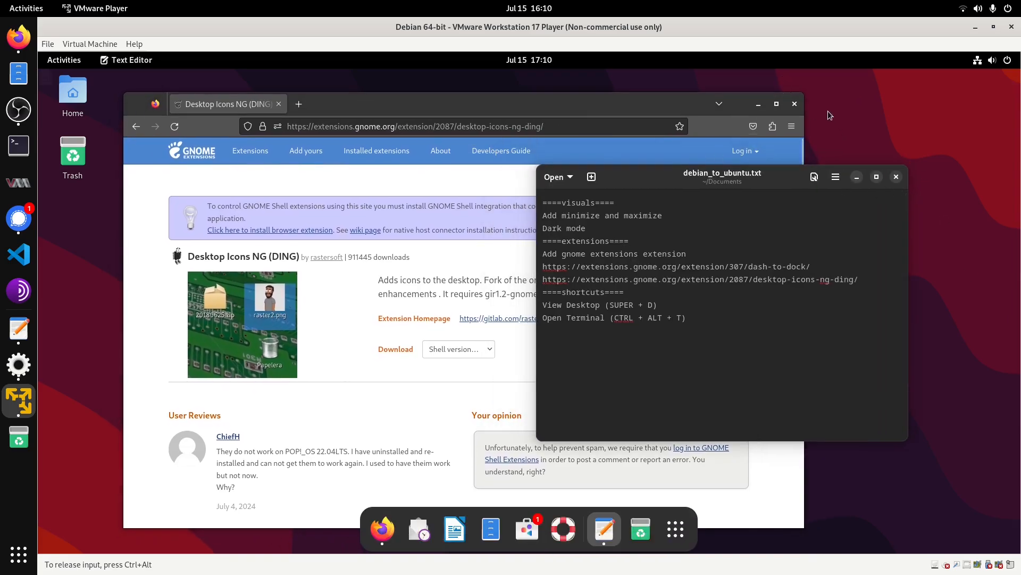
pyautogui.click(794, 110)
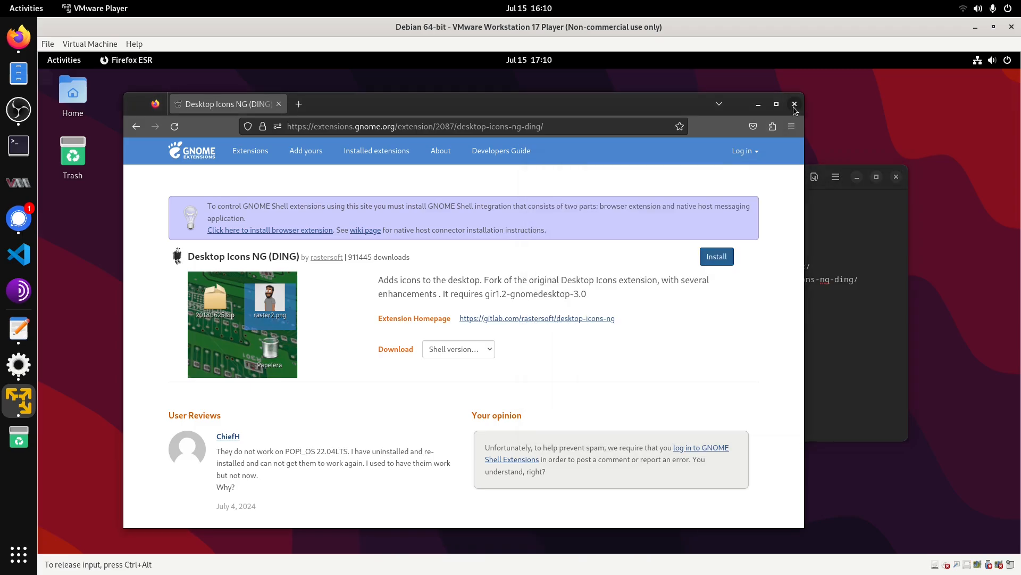
pyautogui.click(795, 108)
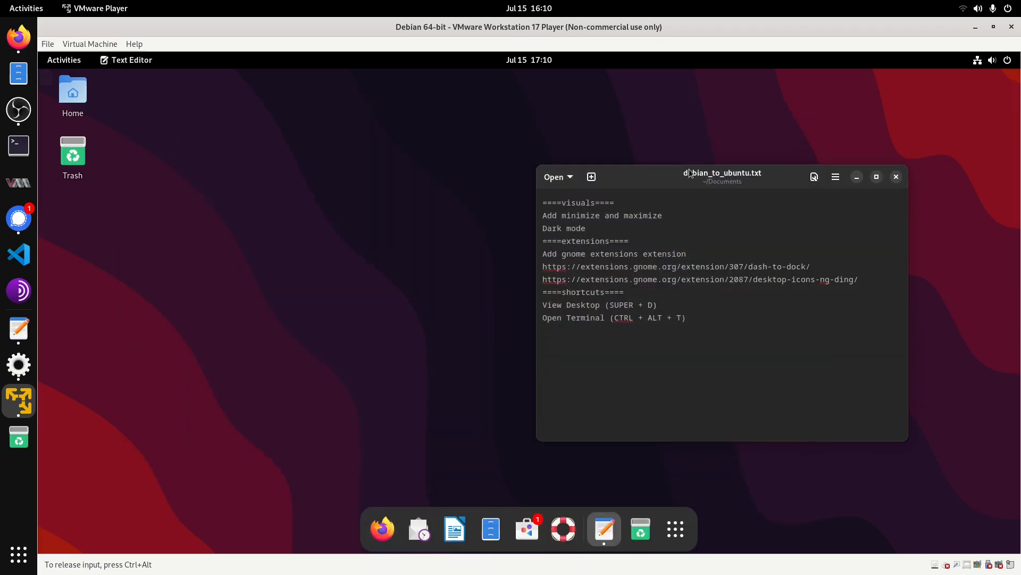
# Open the Extensions app, move its window to the middle of the desktop, and open the Dash to Dock settings
pyautogui.click(676, 529)
pyautogui.click(683, 330)
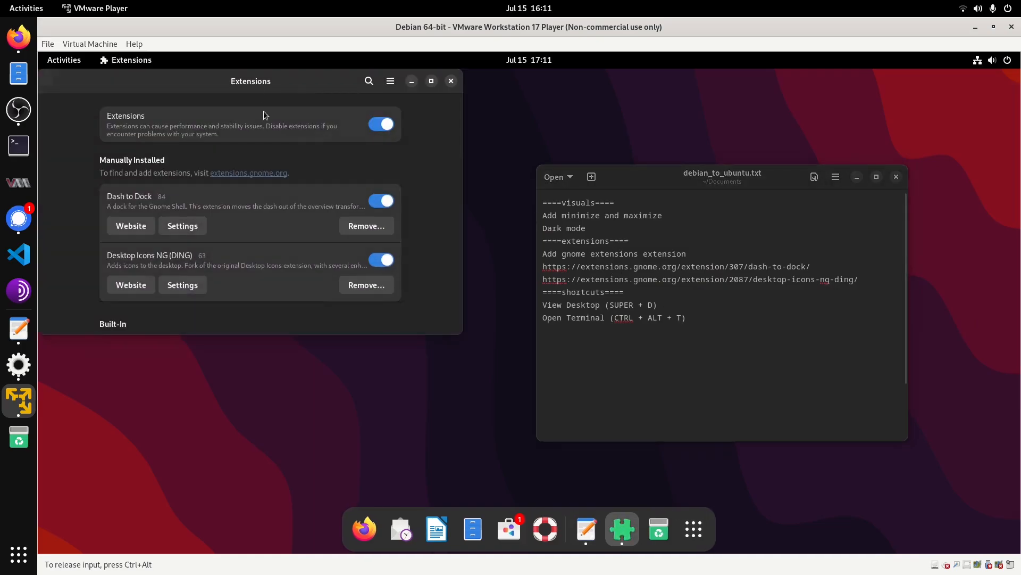
pyautogui.moveTo(274, 83); pyautogui.dragTo(579, 167)
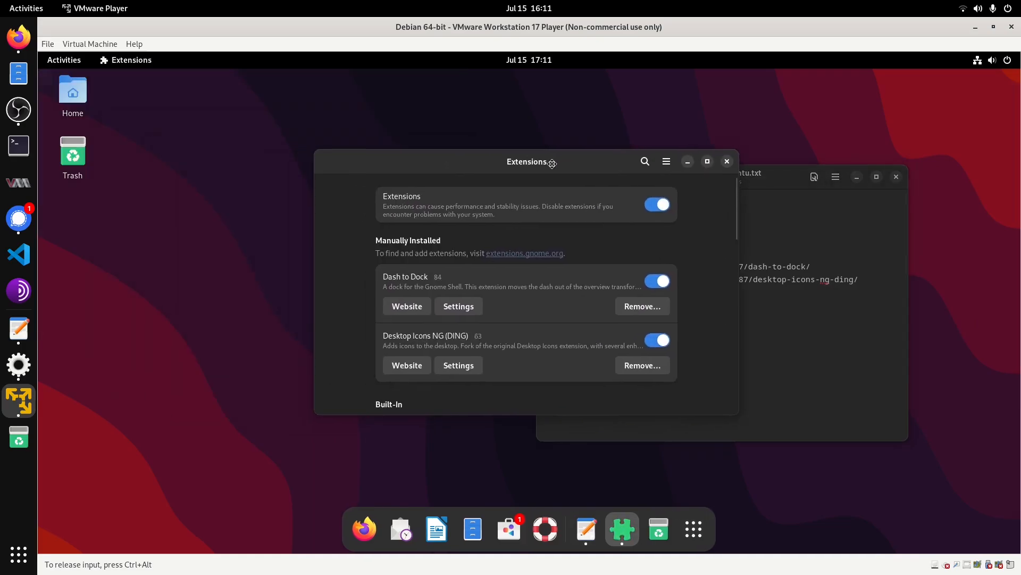
pyautogui.click(467, 314)
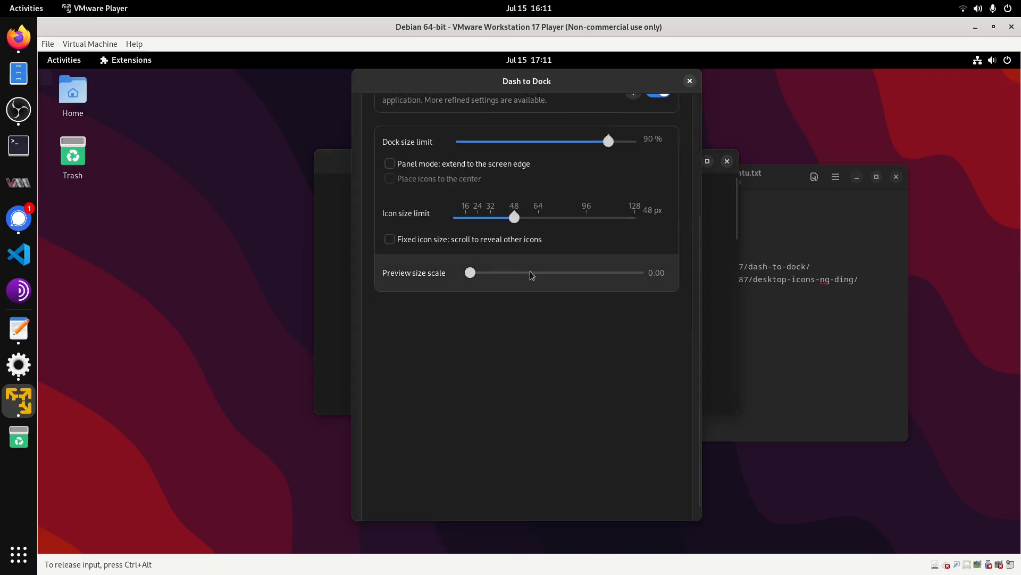
pyautogui.scroll(1, 532, 266)
pyautogui.scroll(3, 484, 360)
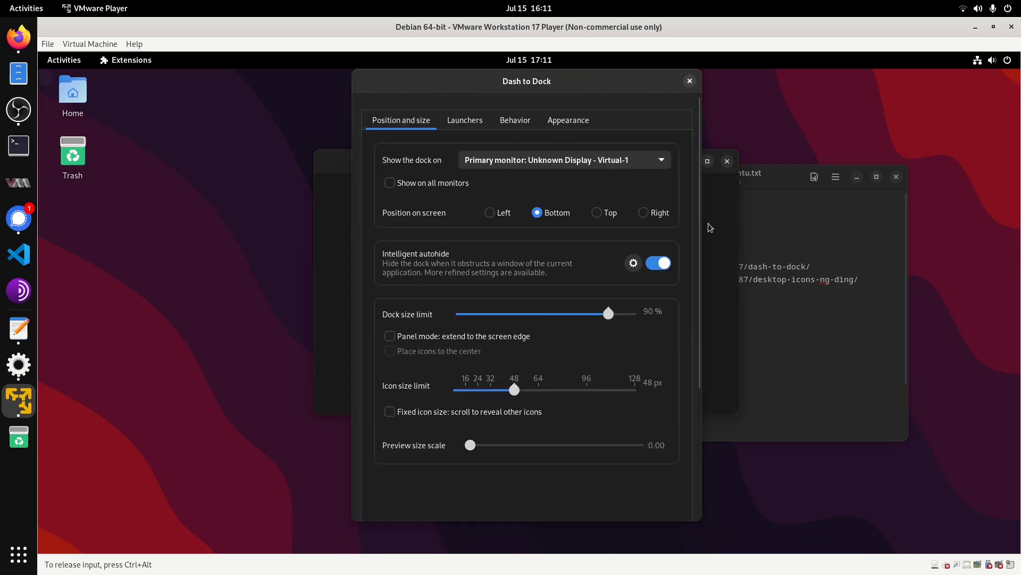
# Place the dock on the left, show it on all monitors, and enable panel mode so it extends to the screen edge
pyautogui.click(494, 213)
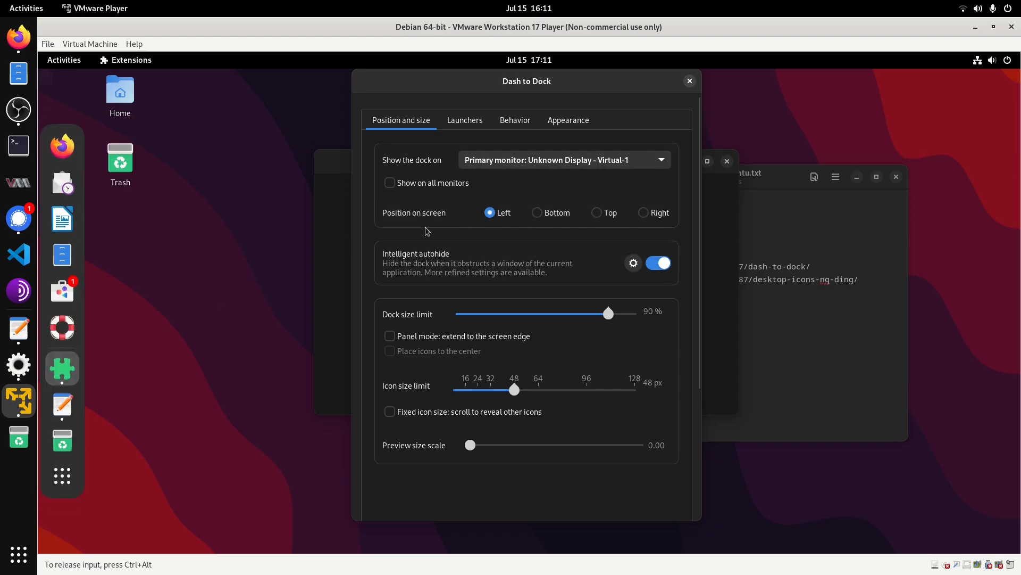
pyautogui.click(453, 187)
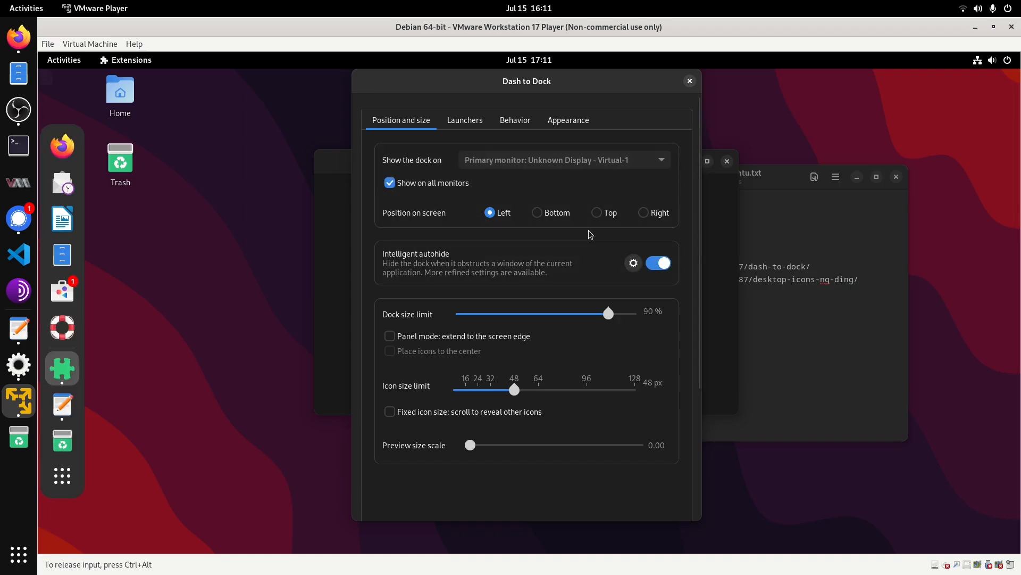
pyautogui.click(390, 336)
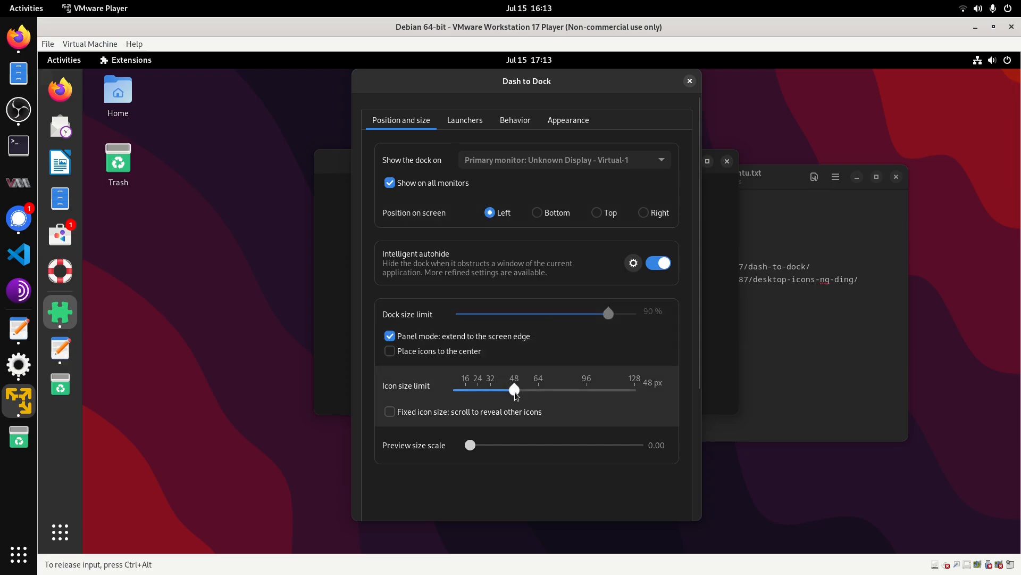
# Try dock icon size limits of 37 px and 44 px, and return the limit to 48 px
pyautogui.moveTo(517, 396)
pyautogui.mouseDown()
pyautogui.moveTo(479, 395)
pyautogui.moveTo(503, 392)
pyautogui.mouseUp()
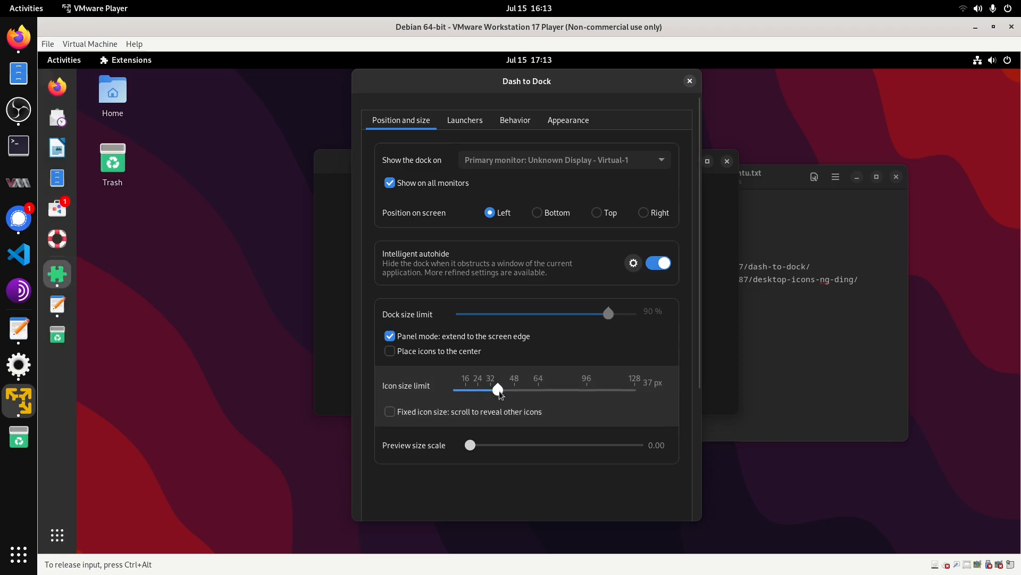
pyautogui.moveTo(501, 394); pyautogui.dragTo(508, 393)
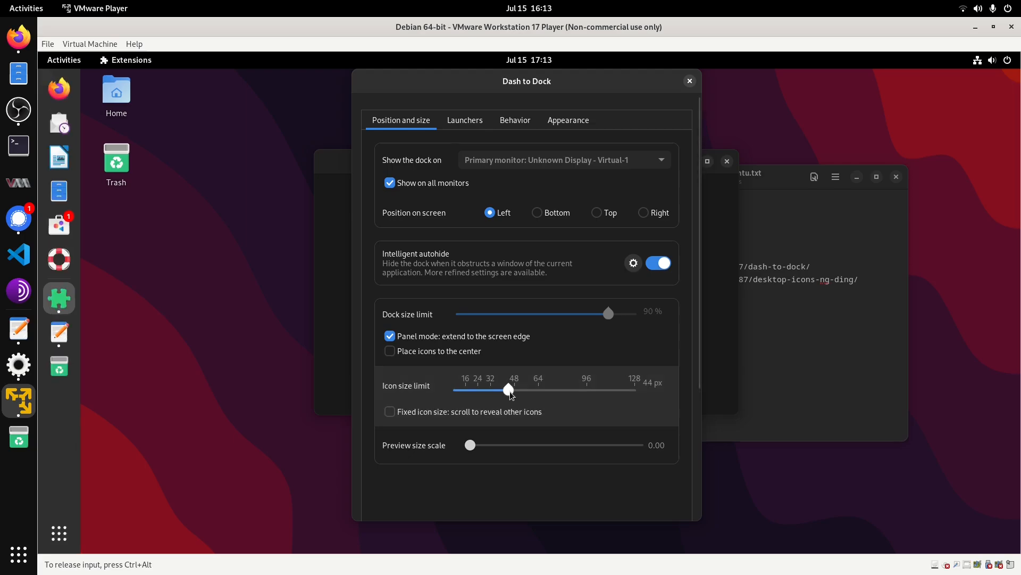
pyautogui.moveTo(510, 393); pyautogui.dragTo(520, 392)
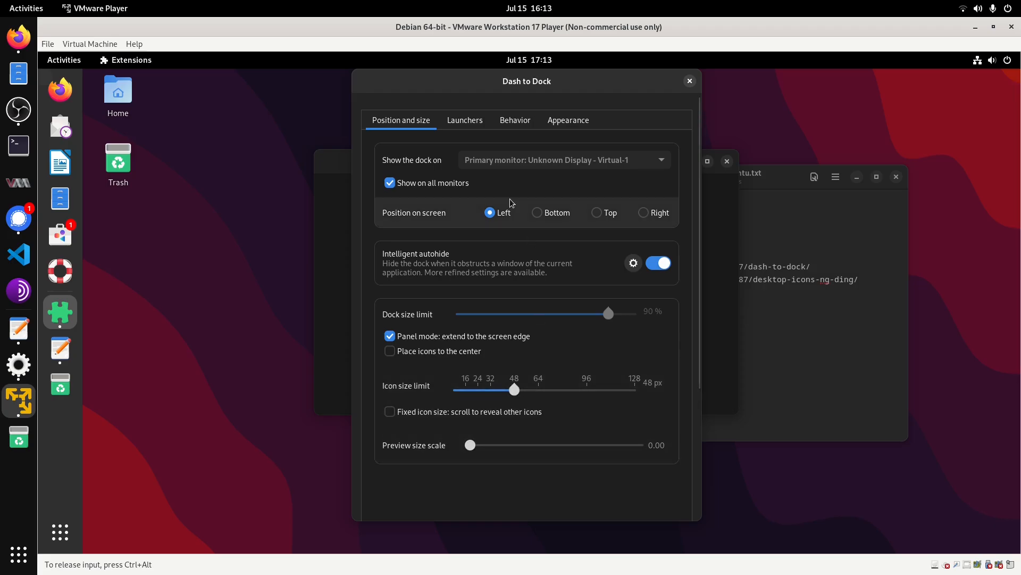
# In the Dash to Dock appearance settings, shrink the dash and enable a custom dash color set to black
pyautogui.click(569, 121)
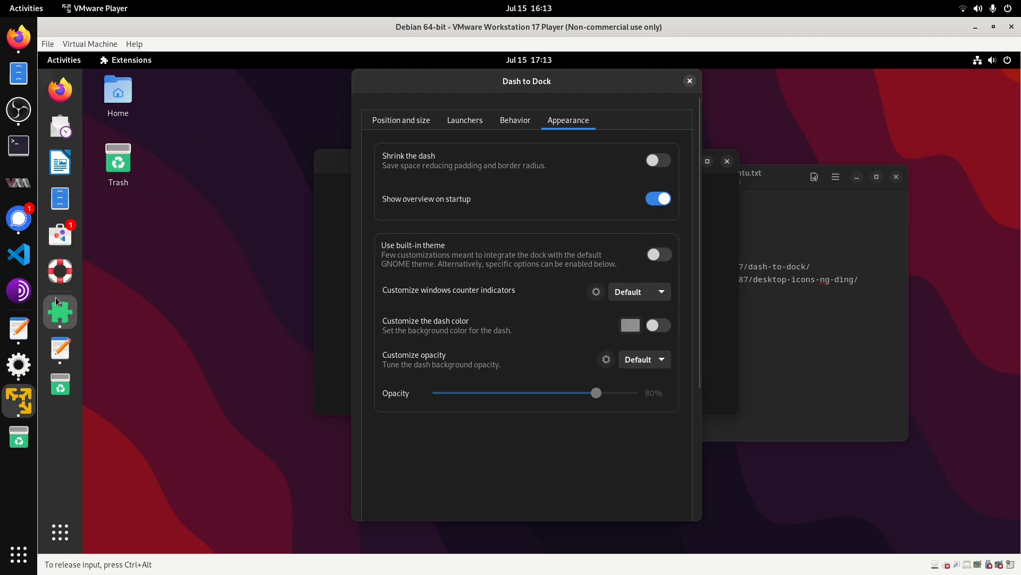
pyautogui.click(658, 159)
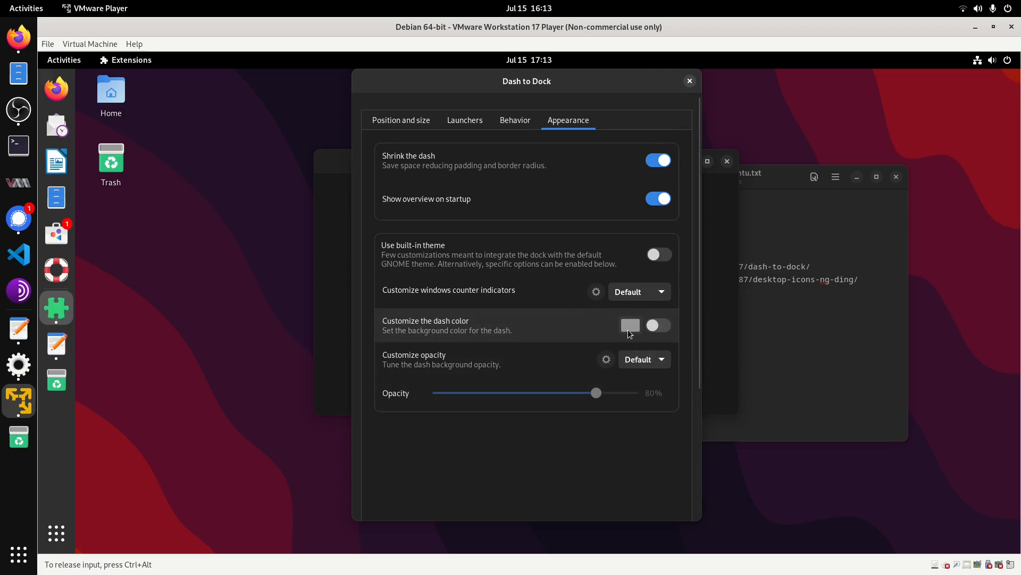
pyautogui.click(653, 327)
pyautogui.click(632, 329)
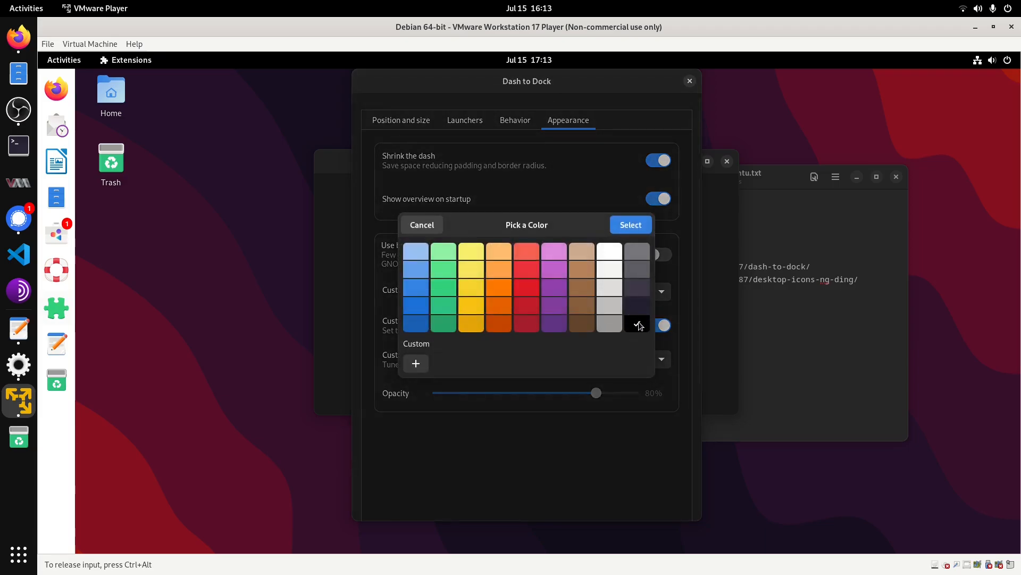
pyautogui.click(636, 226)
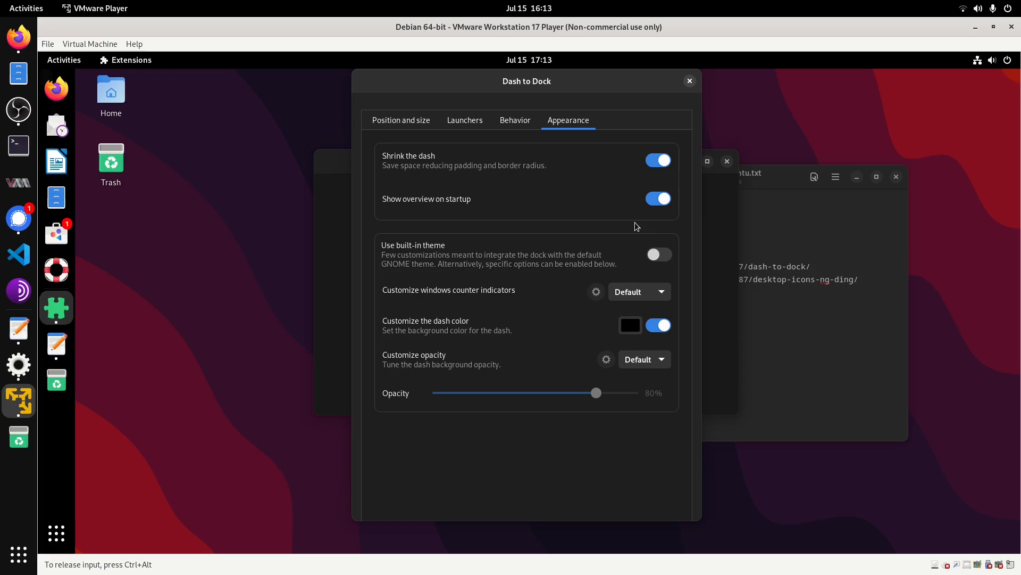
# Change the dash background to the custom dark grey #151515 and close the Dash to Dock settings
pyautogui.click(624, 328)
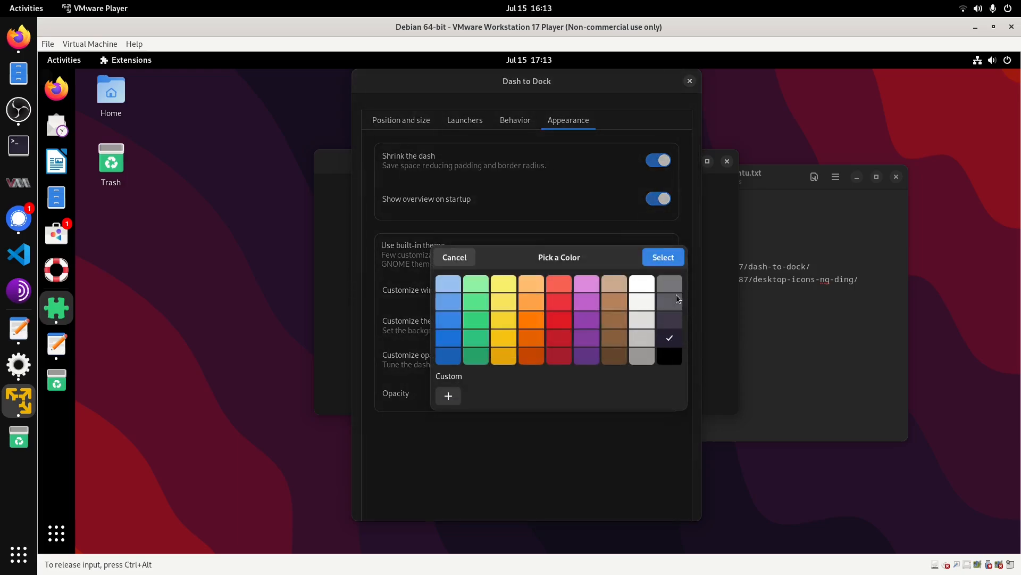
pyautogui.click(447, 392)
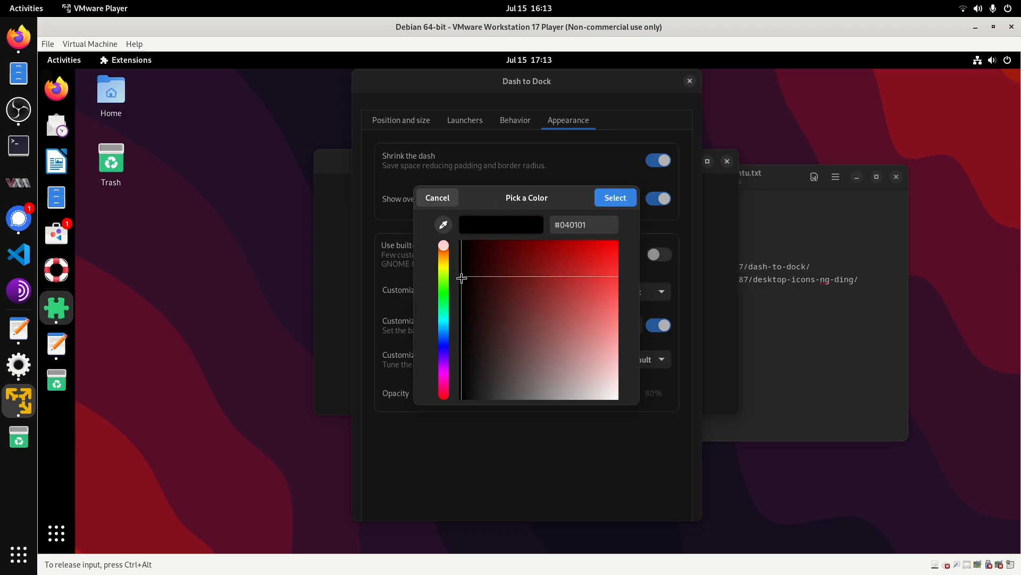
pyautogui.moveTo(446, 405); pyautogui.dragTo(471, 411)
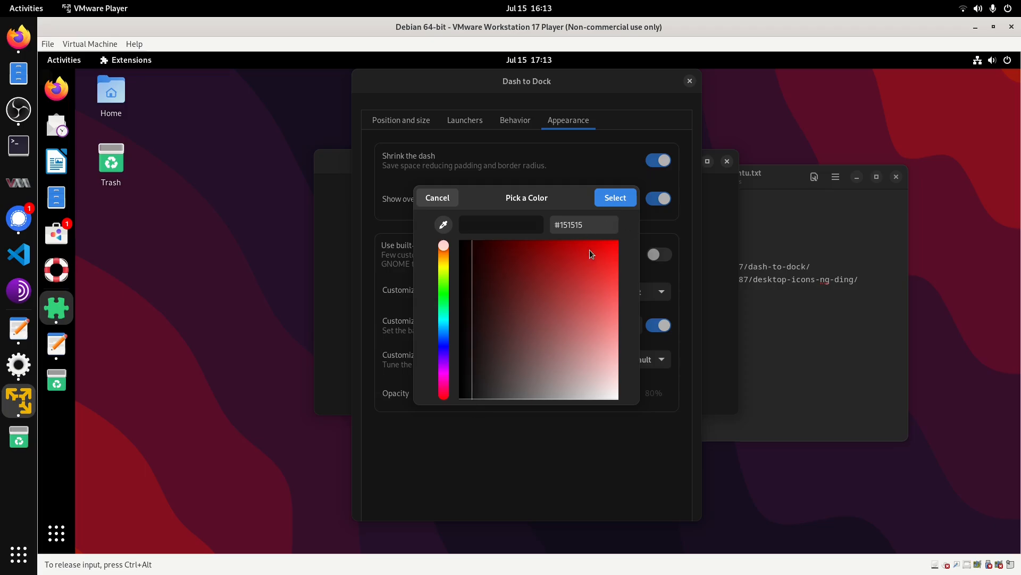
pyautogui.click(608, 199)
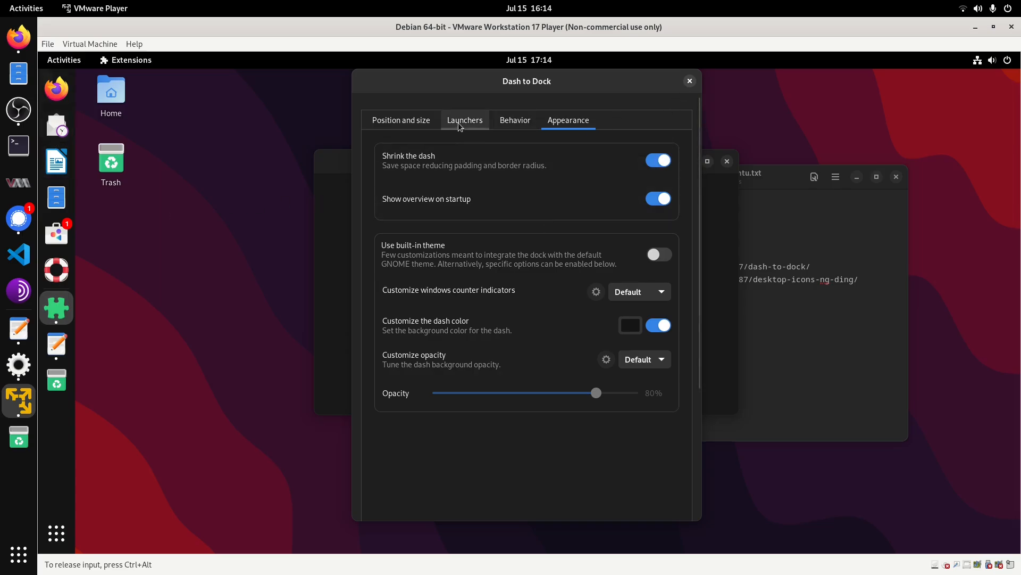
pyautogui.click(690, 81)
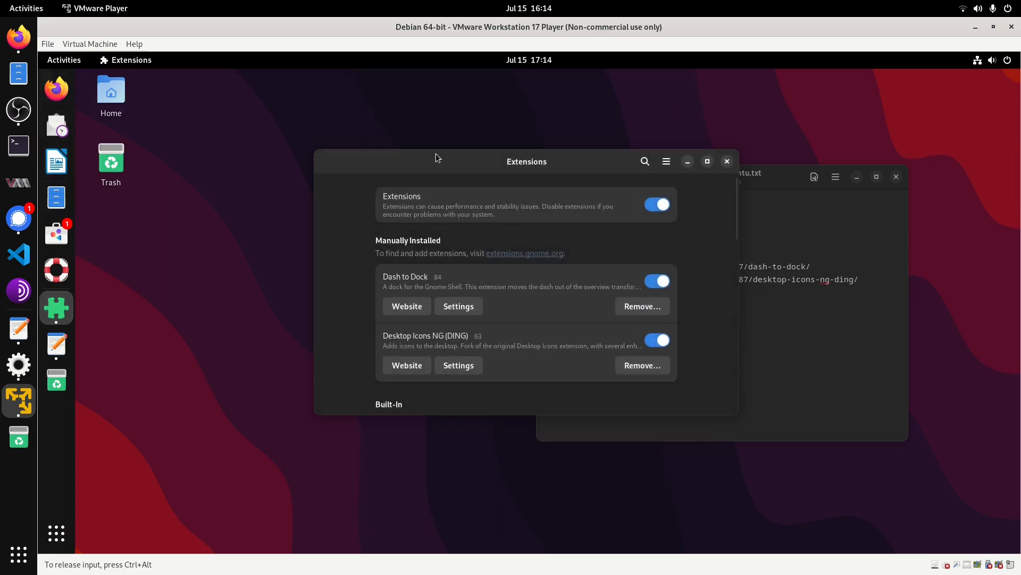
# Move the OBS Studio window aside, shift the Extensions window slightly, and minimize OBS Studio
pyautogui.click(66, 65)
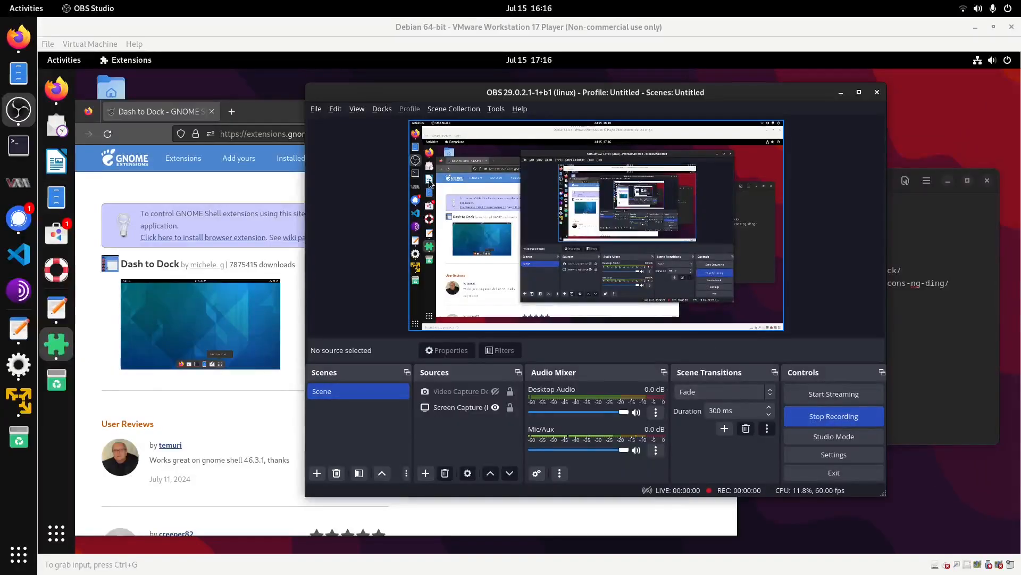
pyautogui.moveTo(412, 91); pyautogui.dragTo(592, 85)
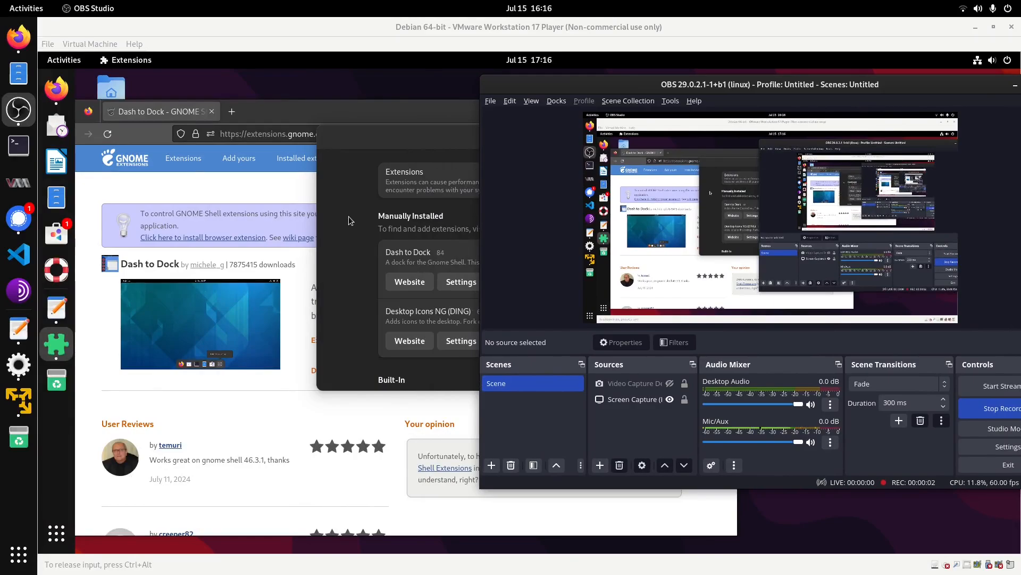
pyautogui.moveTo(421, 139); pyautogui.dragTo(397, 133)
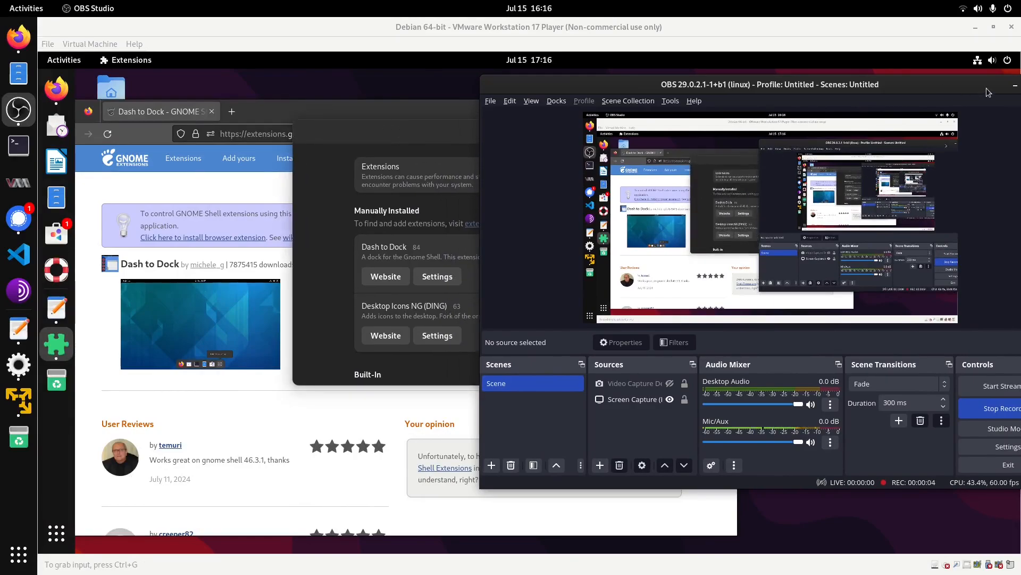
pyautogui.click(1015, 84)
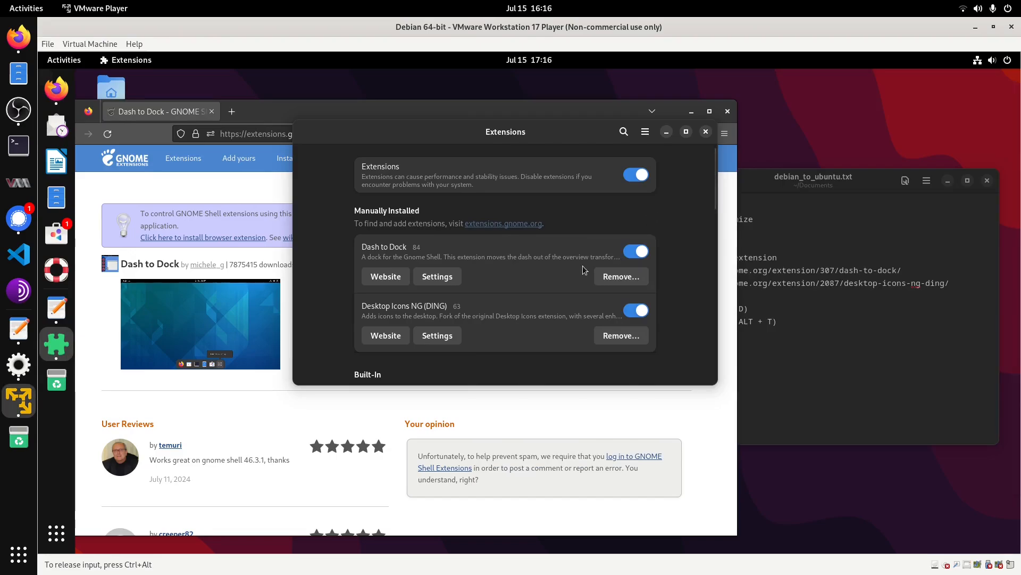
# Reopen the Dash to Dock settings from the Extensions app and turn off Intelligent autohide
pyautogui.scroll(-5, 502, 283)
pyautogui.scroll(5, 504, 288)
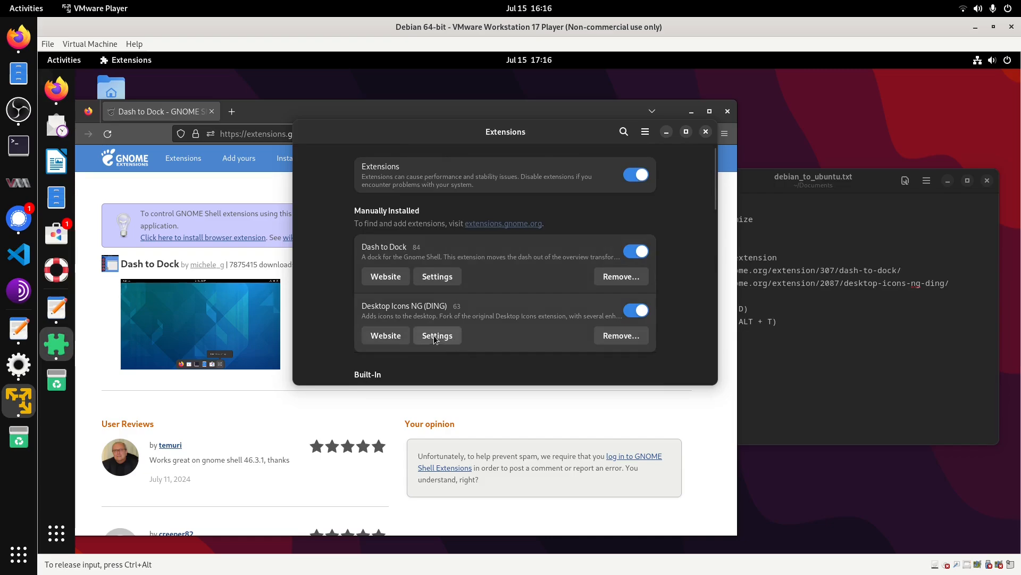
pyautogui.click(438, 276)
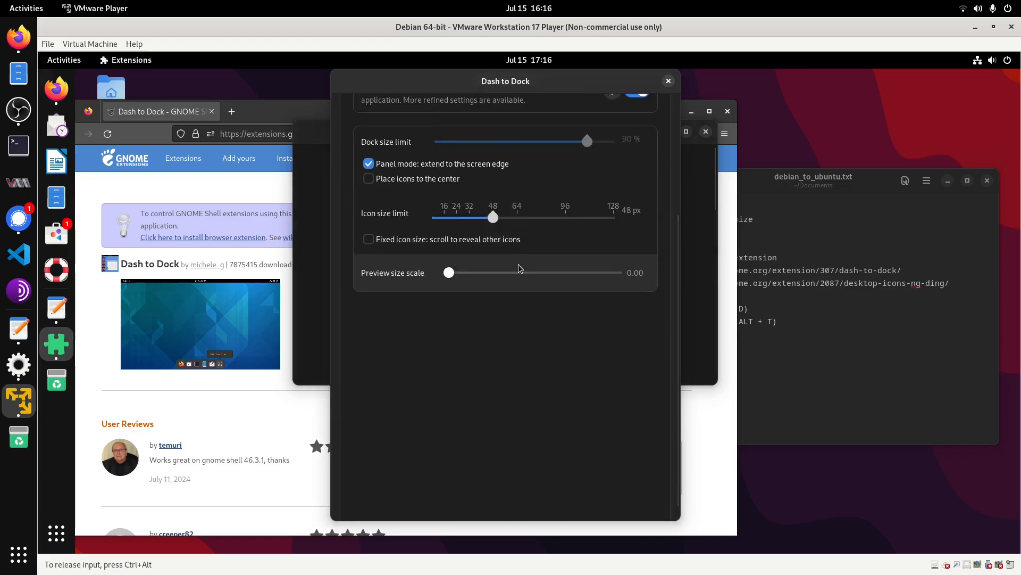
pyautogui.scroll(5, 483, 328)
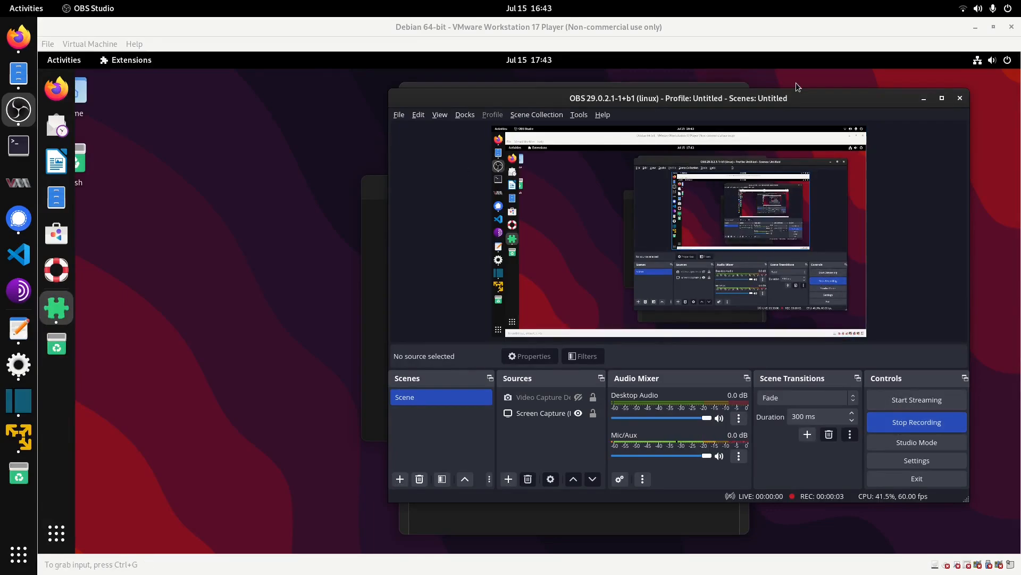
pyautogui.click(924, 97)
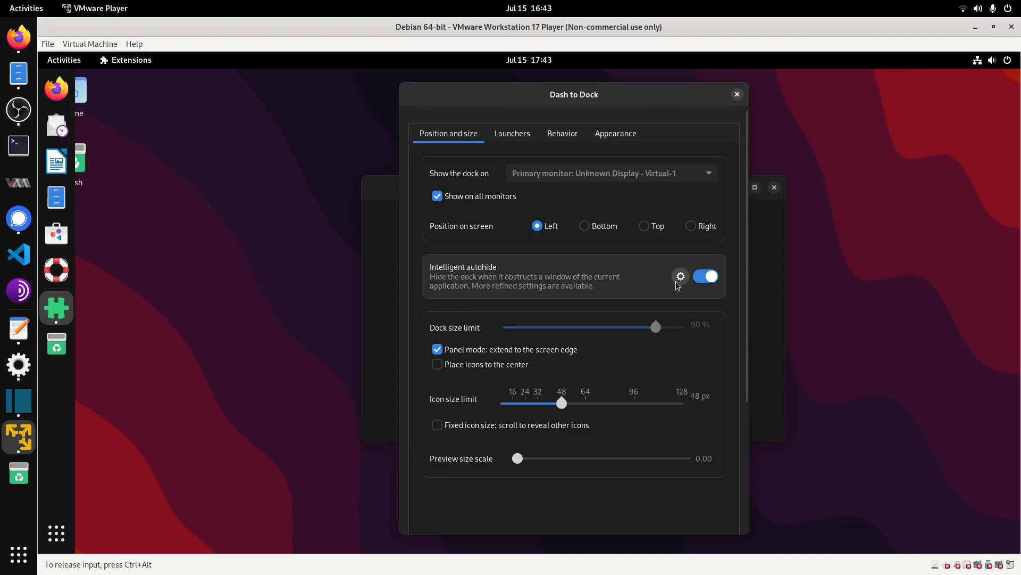
pyautogui.moveTo(558, 96)
pyautogui.mouseDown()
pyautogui.moveTo(185, 84)
pyautogui.moveTo(346, 103)
pyautogui.moveTo(259, 102)
pyautogui.moveTo(357, 102)
pyautogui.moveTo(258, 105)
pyautogui.moveTo(745, 109)
pyautogui.moveTo(567, 122)
pyautogui.moveTo(573, 102)
pyautogui.mouseUp()
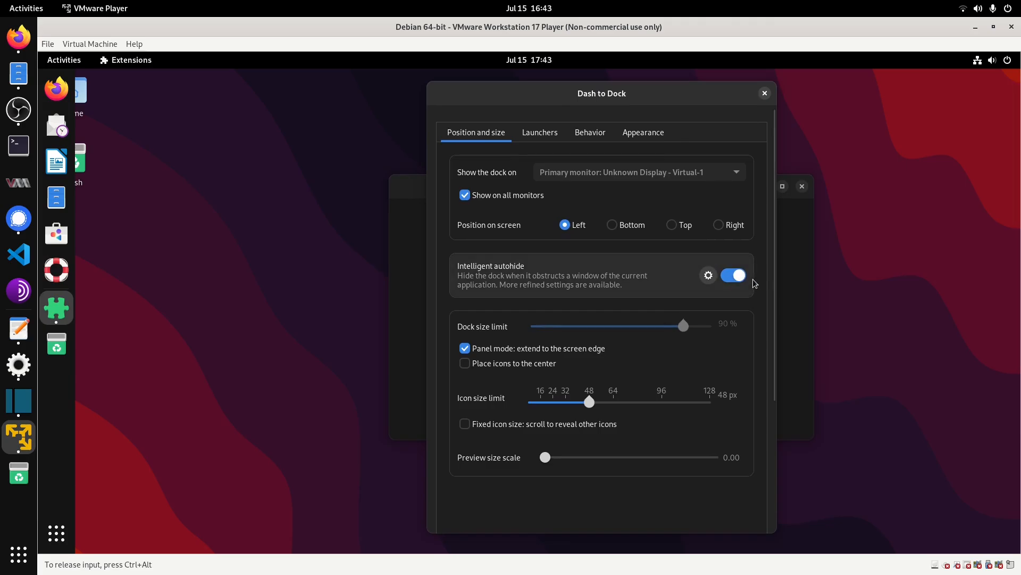
pyautogui.click(734, 275)
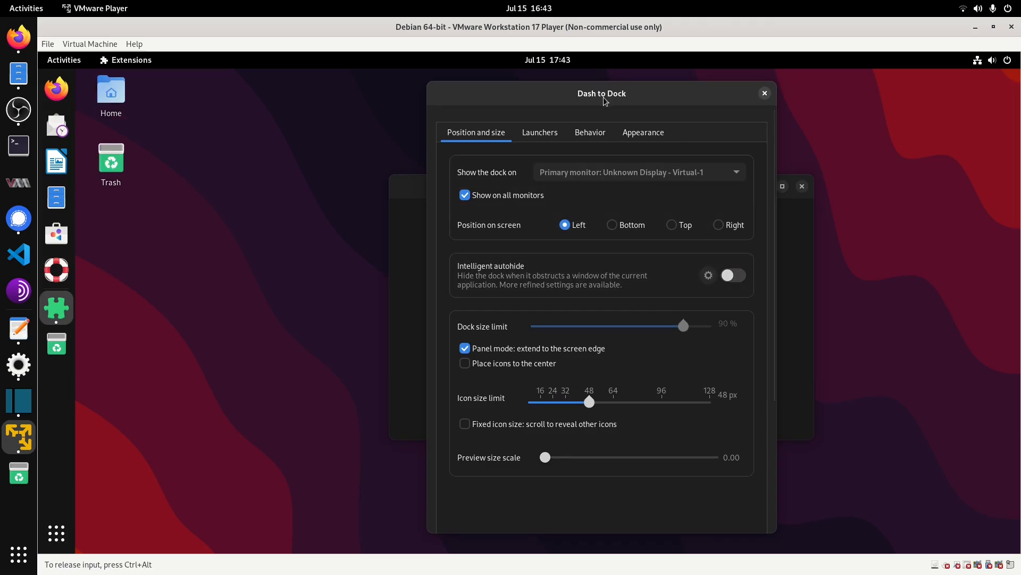
# Move the Dash to Dock settings window toward the dock to test it, and close that window and the Extensions app
pyautogui.moveTo(605, 100); pyautogui.dragTo(407, 94)
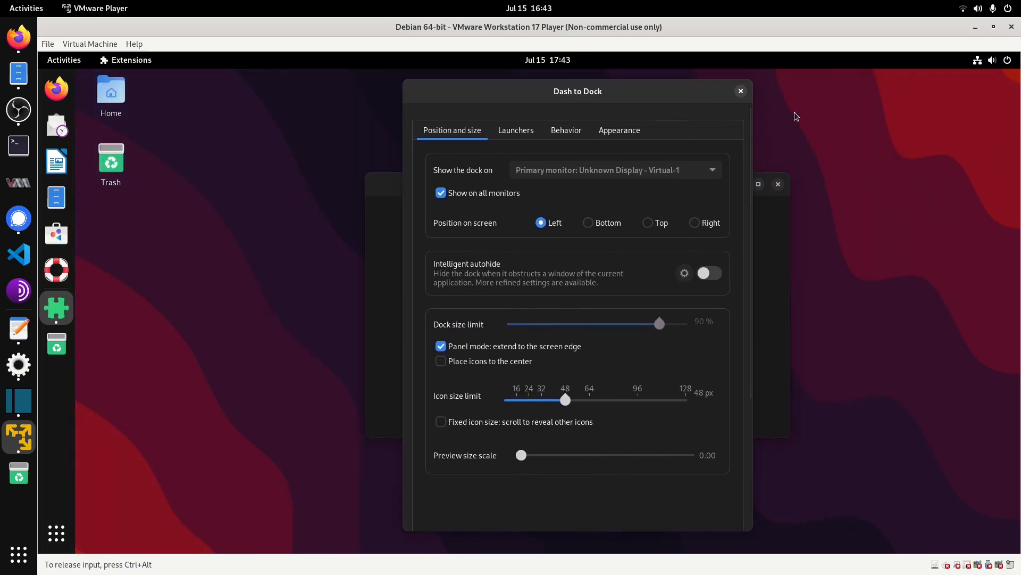
pyautogui.click(741, 91)
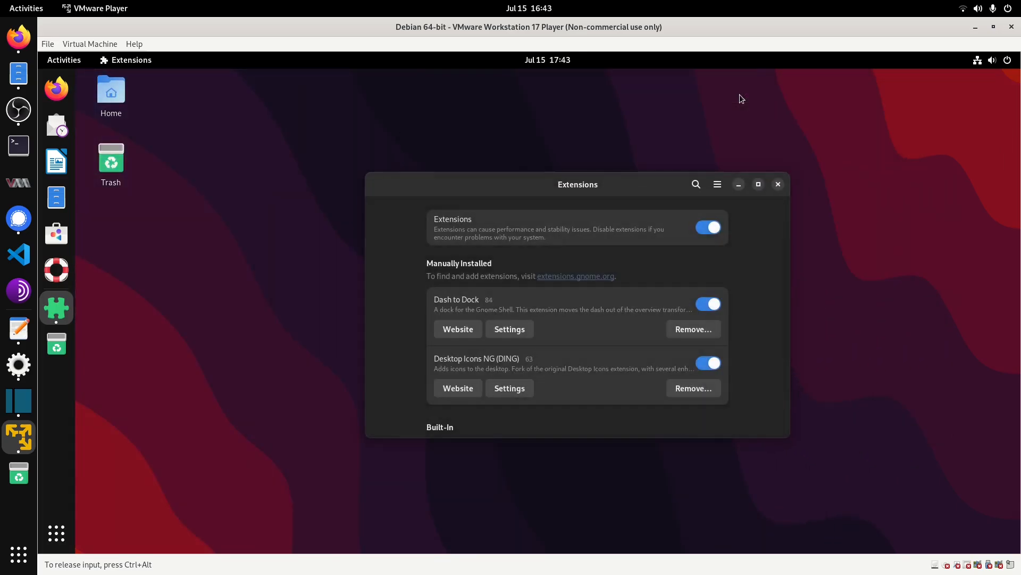
pyautogui.click(779, 185)
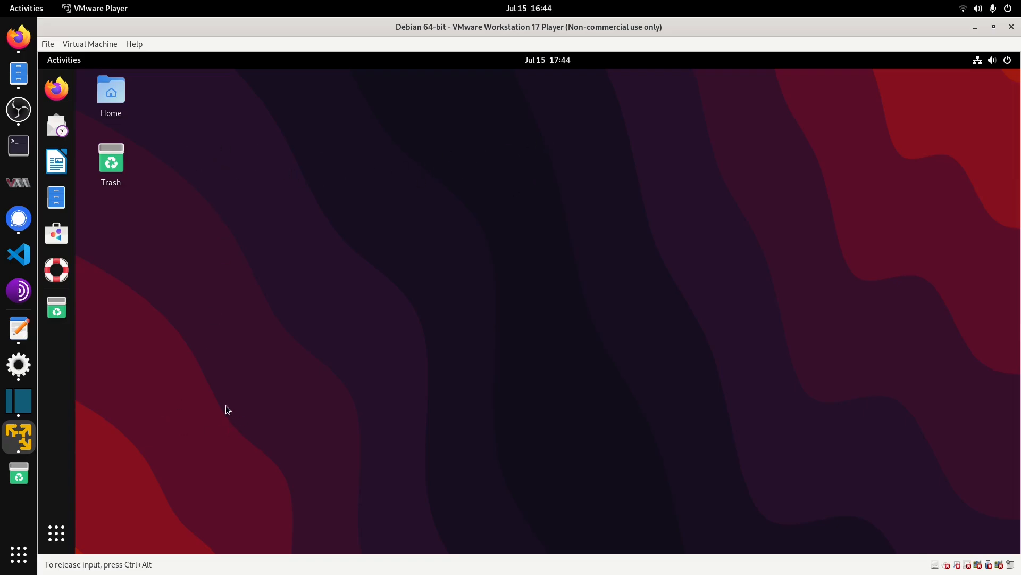
# Search the virtual machine's applications for "shortcuts" and open the Keyboard settings, with OBS Studio minimized
pyautogui.click(20, 108)
pyautogui.click(57, 533)
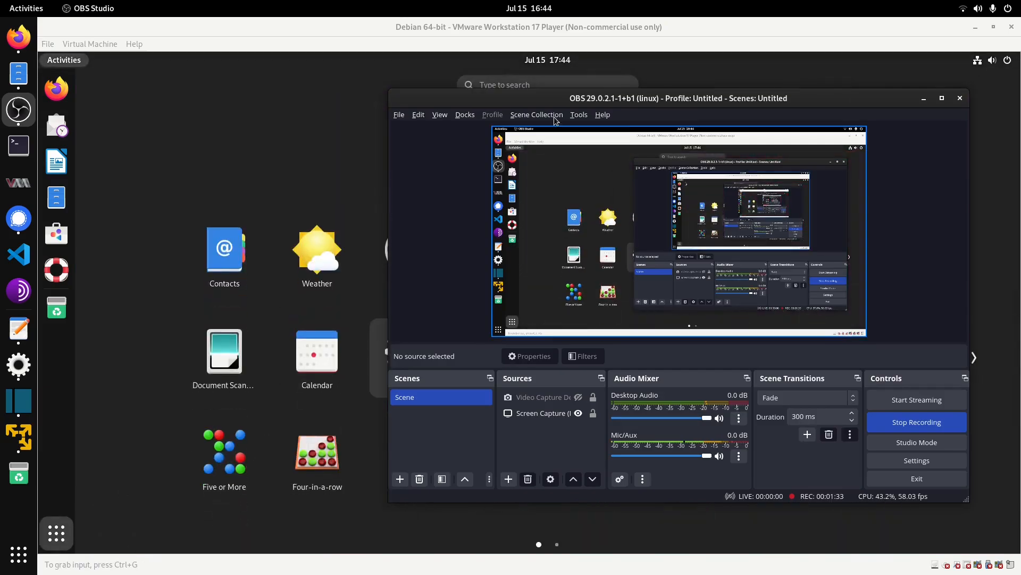
pyautogui.click(924, 98)
pyautogui.click(557, 86)
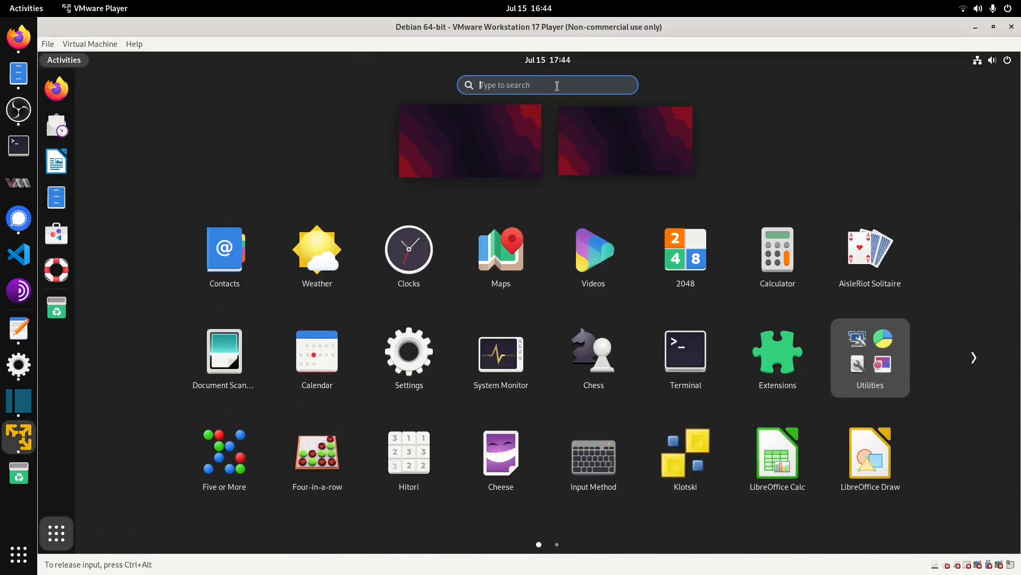
pyautogui.write('shortcuts')
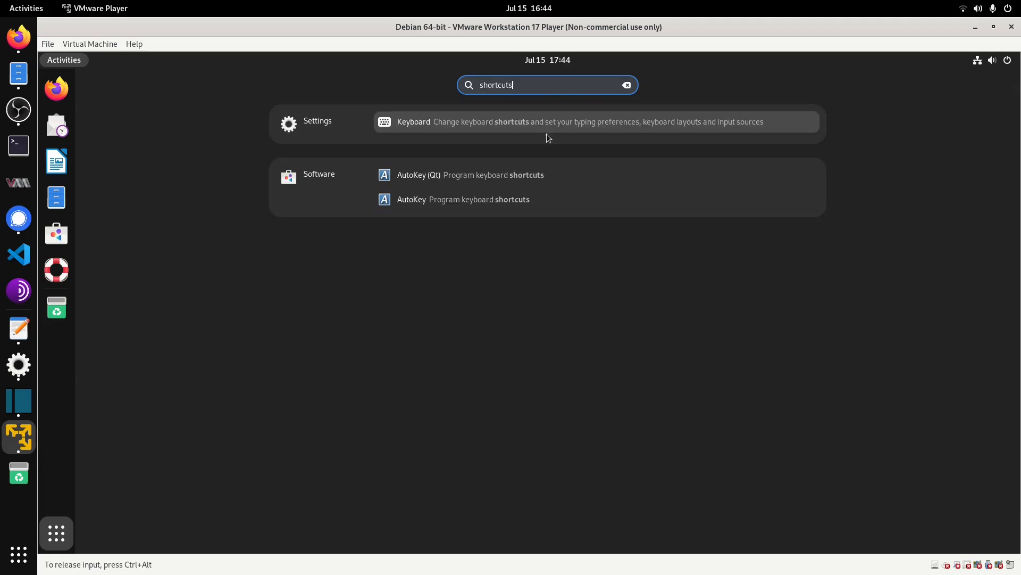
pyautogui.click(520, 113)
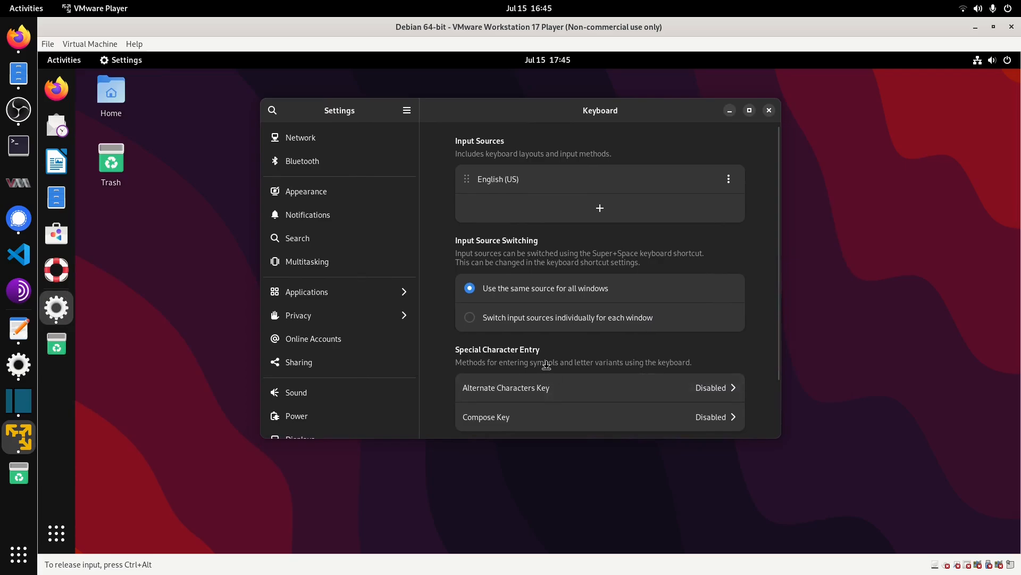
# Find the "Hide all normal windows" shortcut by searching for "hide", assign it Super+D, and close the shortcuts dialog
pyautogui.scroll(-2, 547, 361)
pyautogui.click(580, 421)
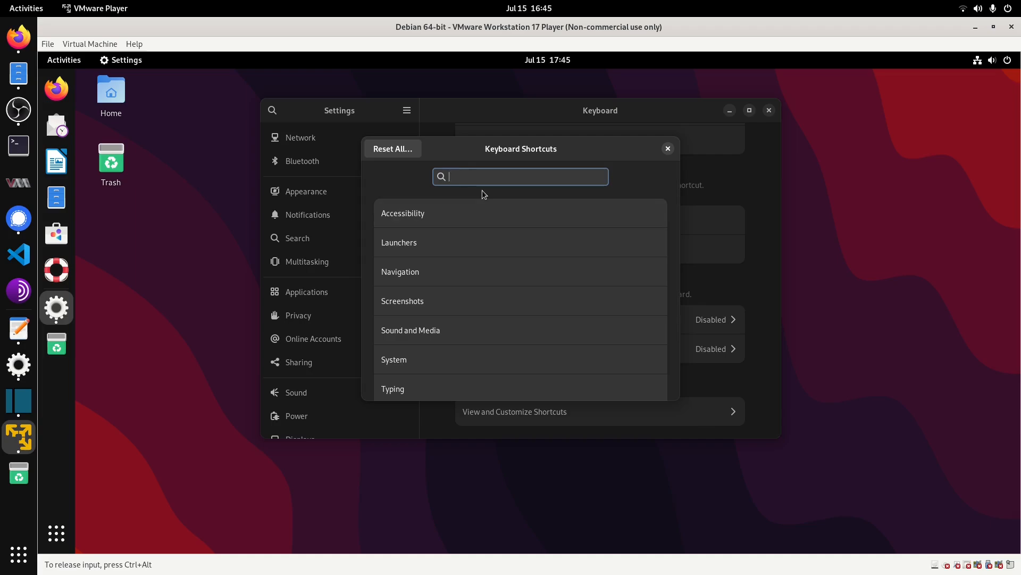
pyautogui.write('hide')
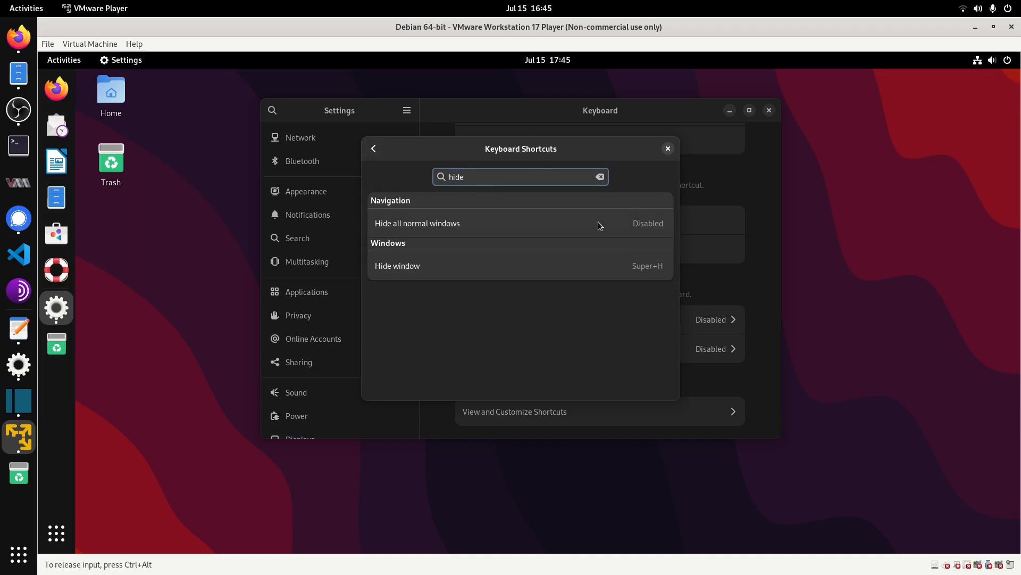
pyautogui.click(631, 224)
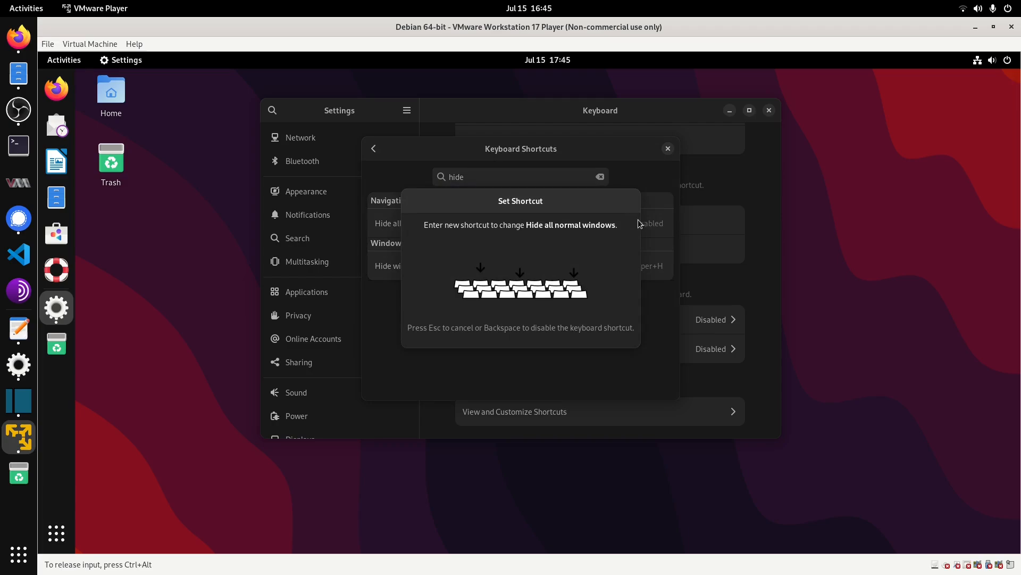
pyautogui.press('super+d')
pyautogui.click(622, 201)
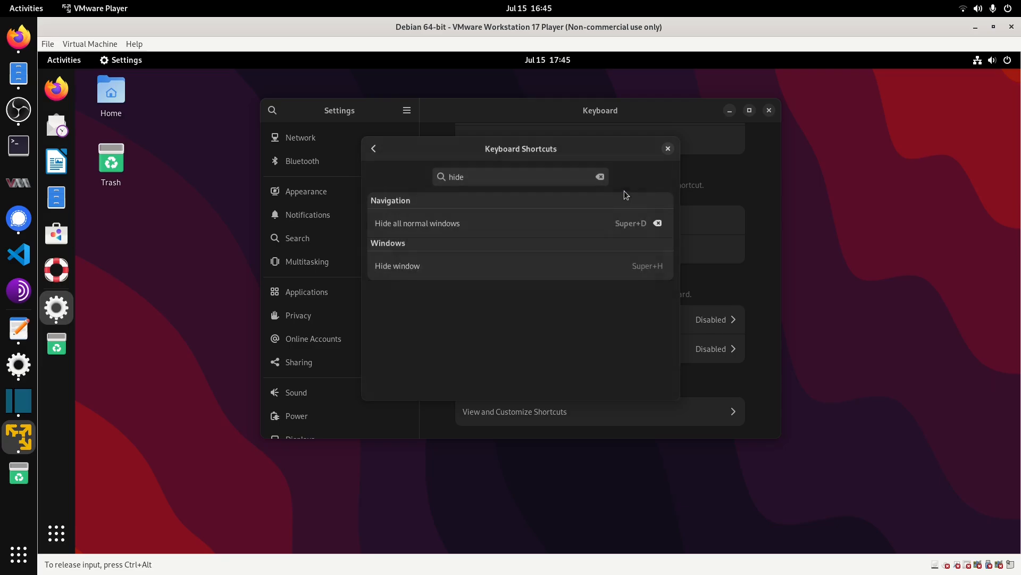
pyautogui.click(668, 148)
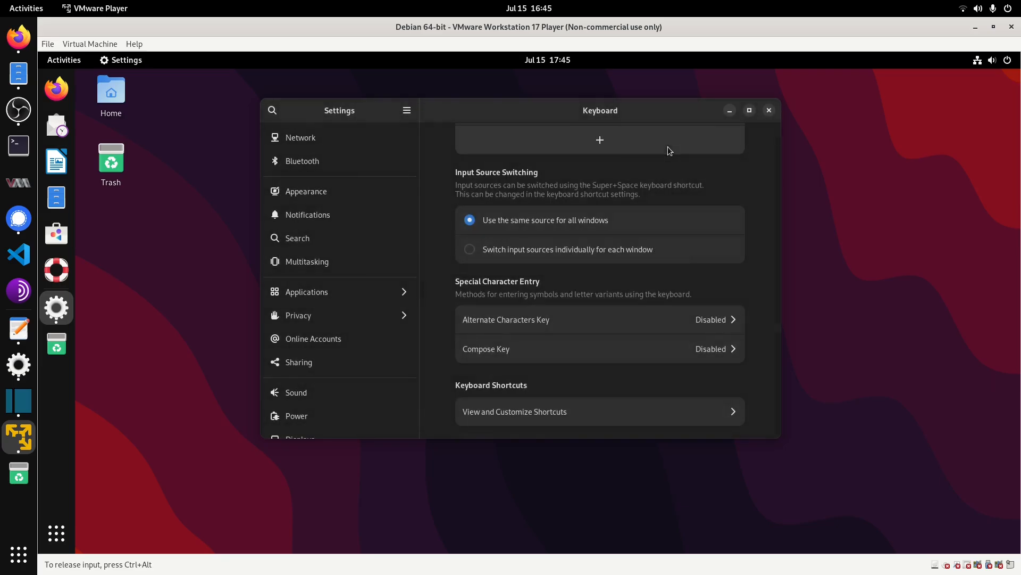
# Test the Super+D shortcut by hiding all windows, and start Firefox and restore the Settings window in the virtual machine
pyautogui.press('super+d')
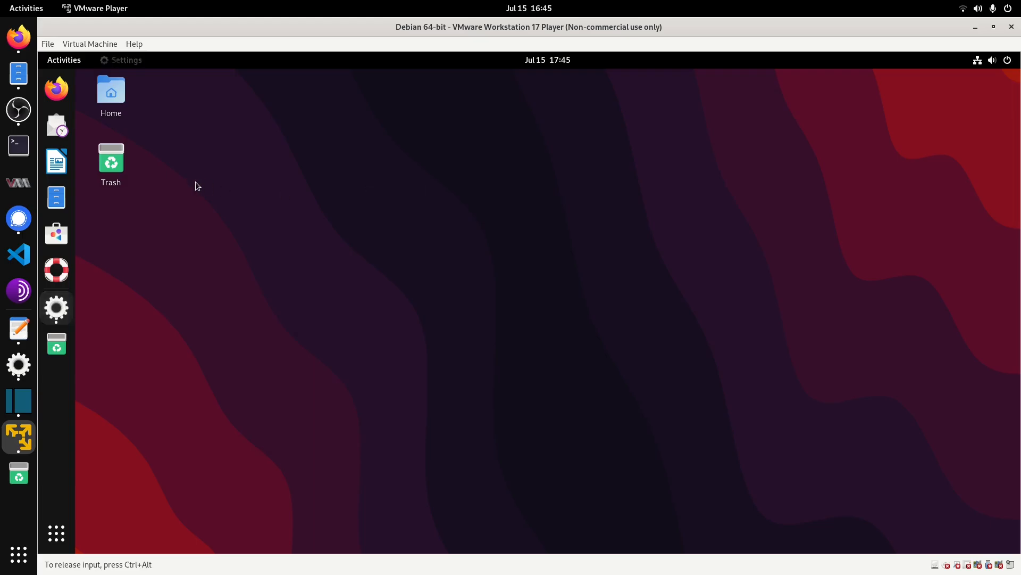
pyautogui.click(18, 73)
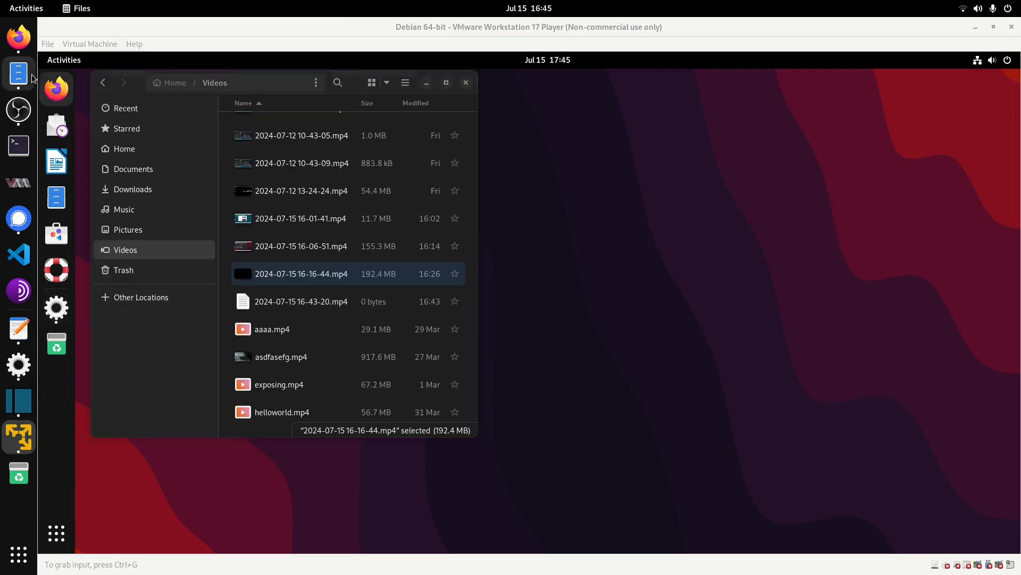
pyautogui.click(465, 83)
pyautogui.click(56, 88)
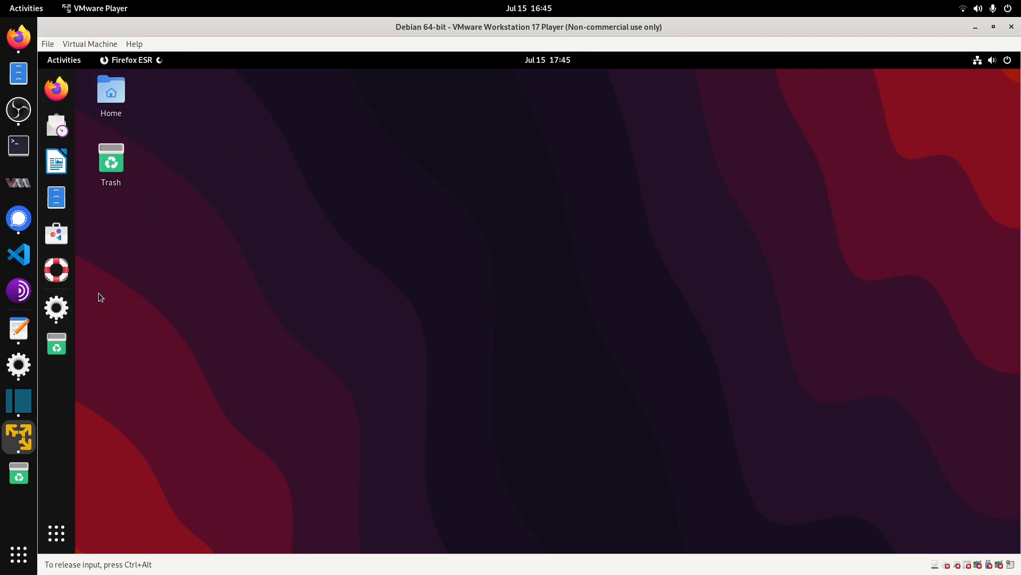
pyautogui.click(57, 307)
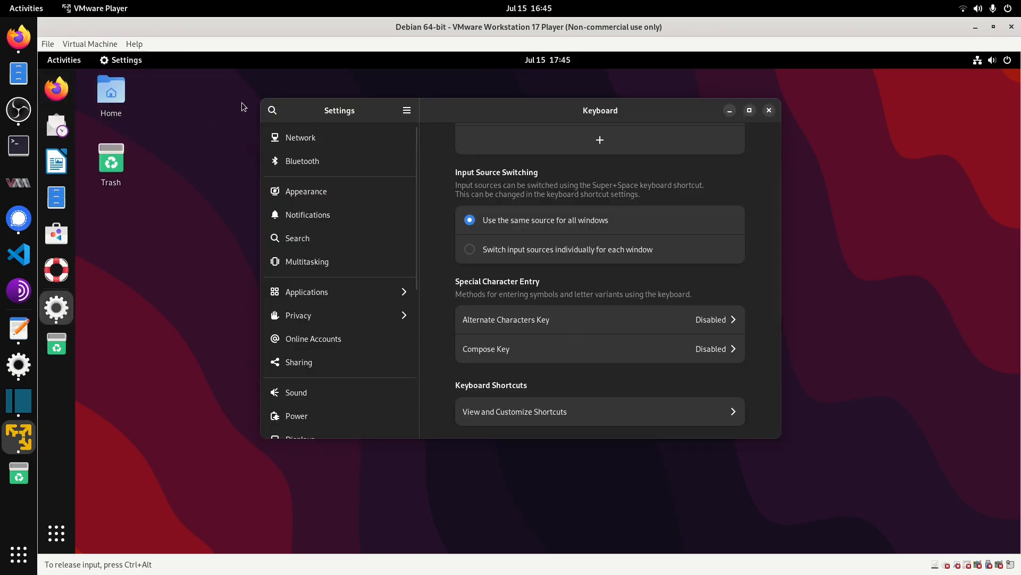
# Open Files, spread the Settings, Firefox and Files windows over the virtual desktop, and hide them all with the Super+D shortcut
pyautogui.moveTo(484, 123); pyautogui.dragTo(561, 139)
pyautogui.click(57, 197)
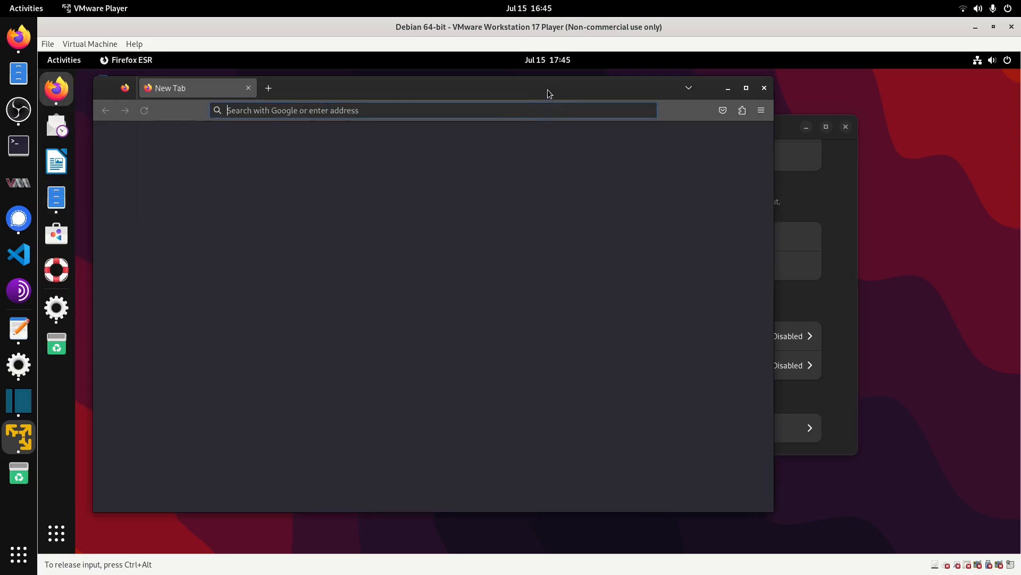
pyautogui.moveTo(539, 84); pyautogui.dragTo(600, 94)
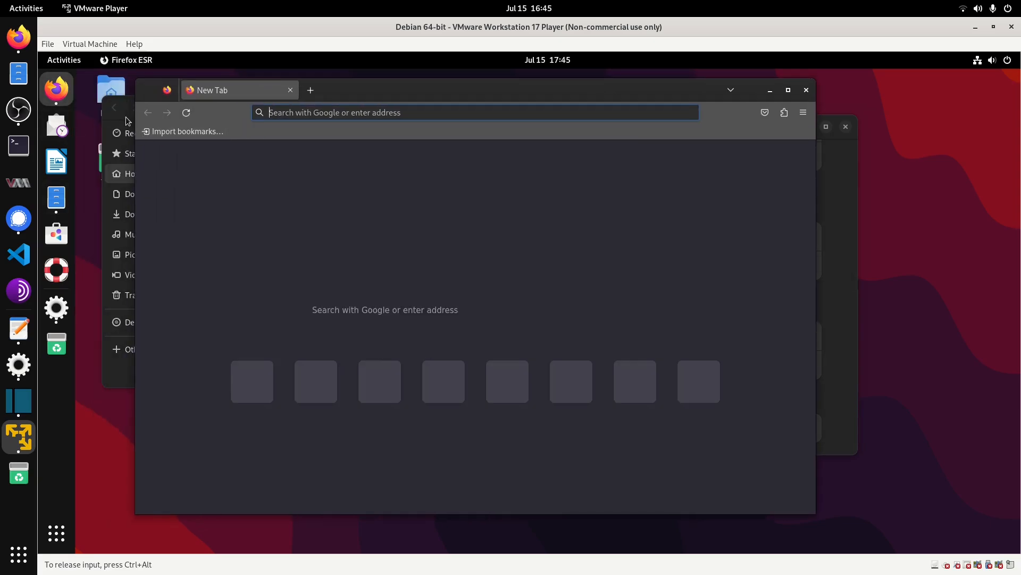
pyautogui.click(128, 133)
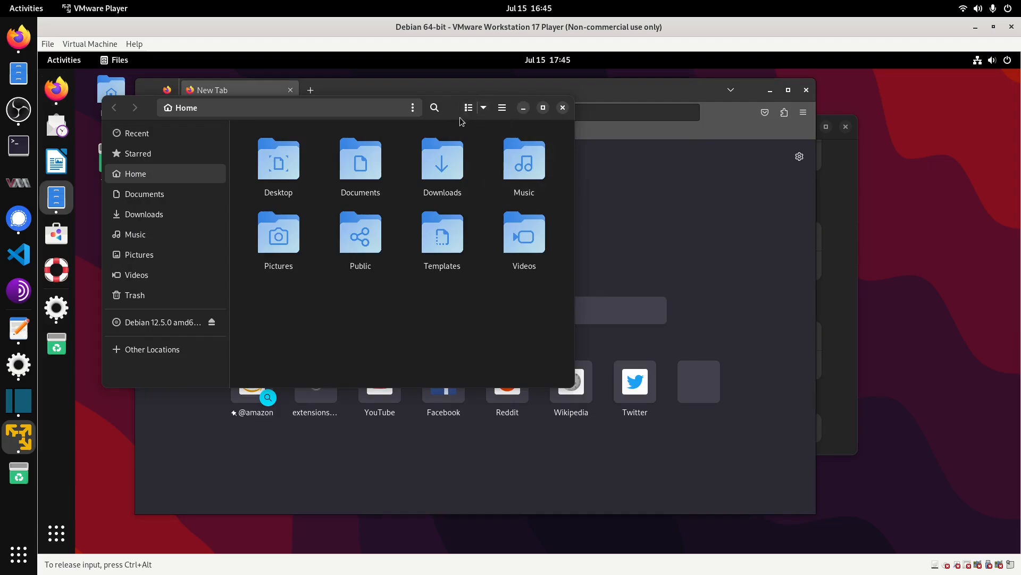
pyautogui.moveTo(460, 116); pyautogui.dragTo(468, 130)
pyautogui.press('super+d')
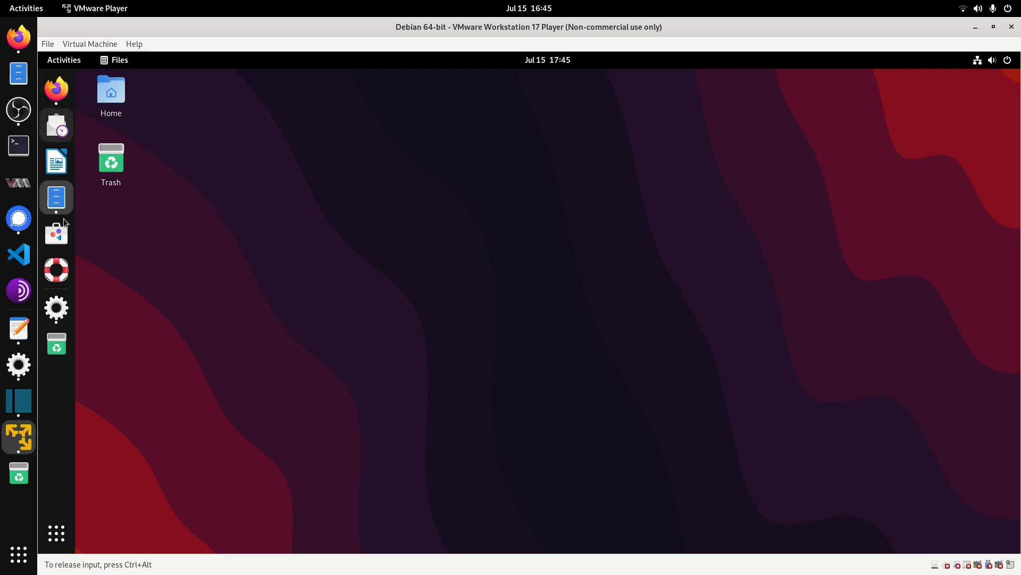
# Restore the Keyboard settings and add a custom shortcut named "Terminal" that runs gnome-terminal with Ctrl+Alt+T
pyautogui.click(57, 308)
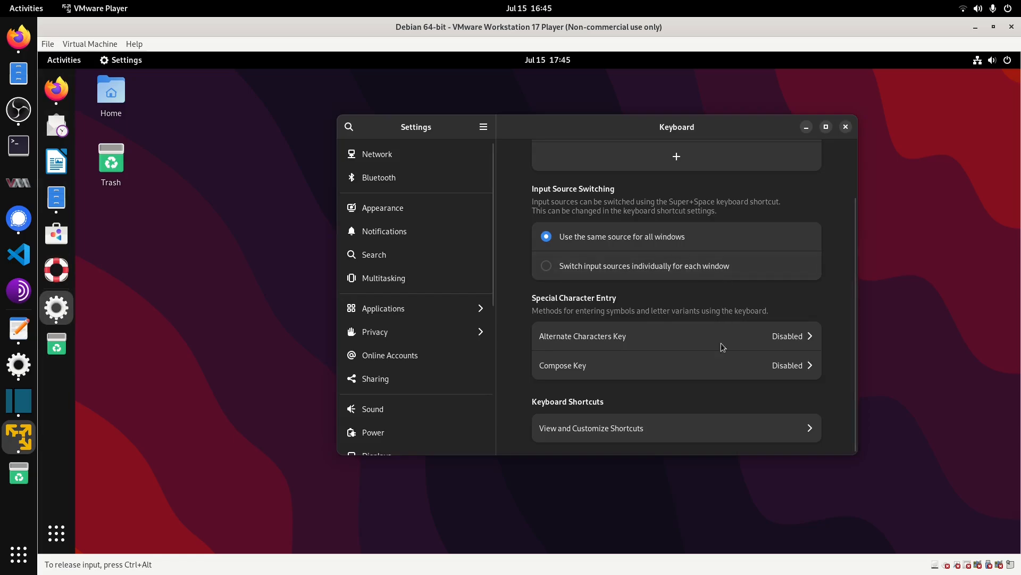
pyautogui.click(705, 425)
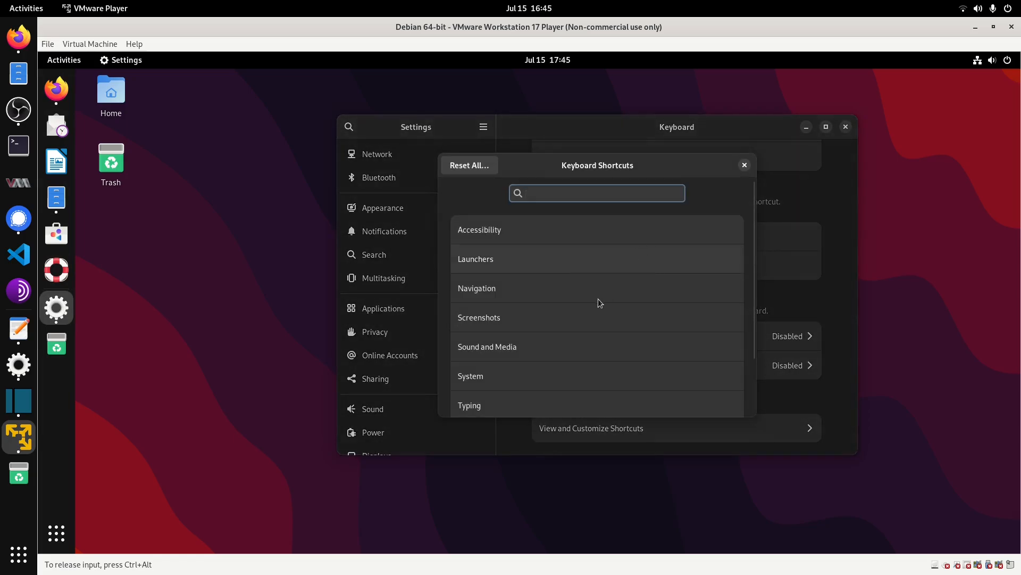
pyautogui.scroll(-3, 591, 319)
pyautogui.click(576, 392)
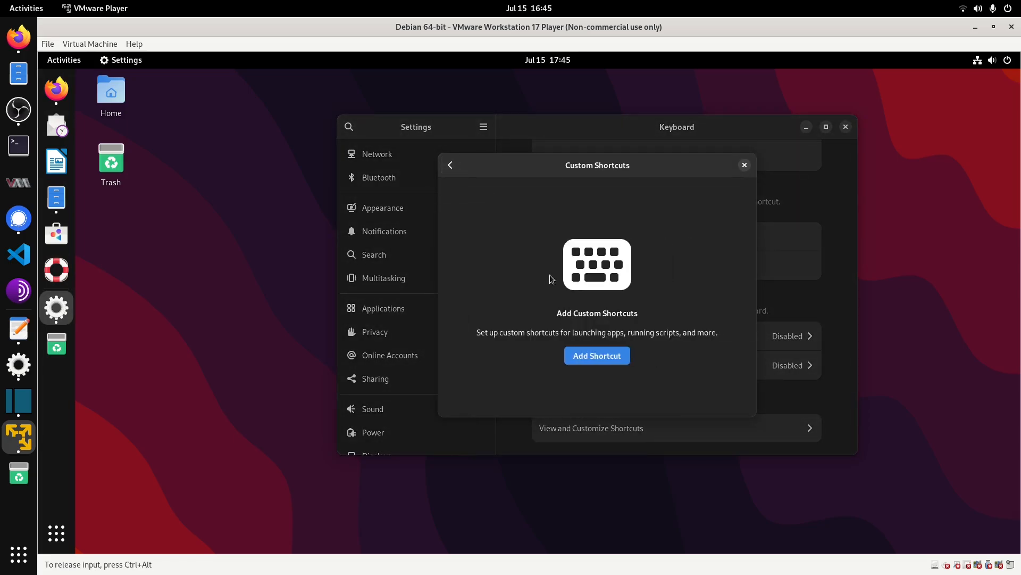
pyautogui.click(620, 355)
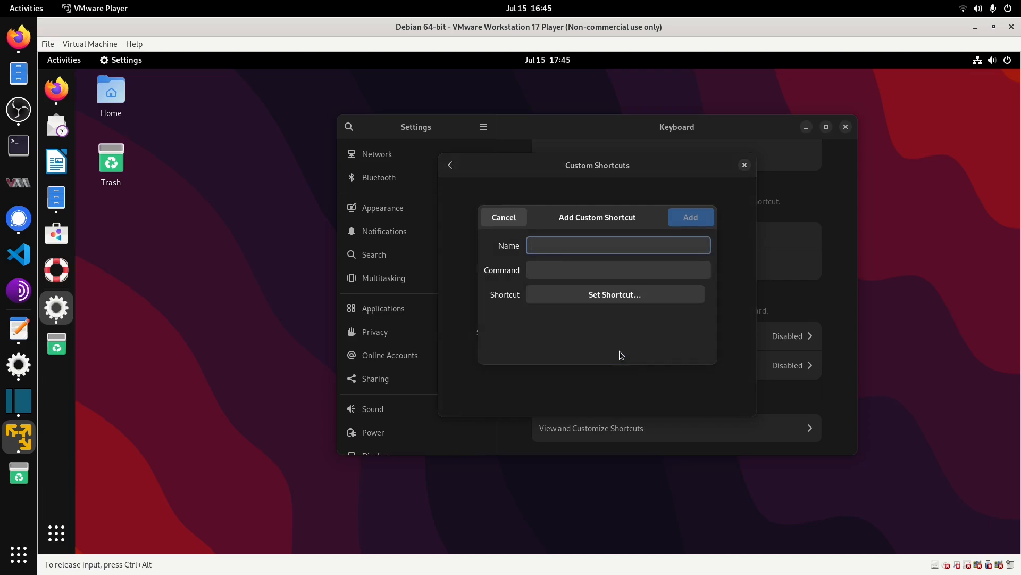
pyautogui.write('Terminal')
pyautogui.press('Tab')
pyautogui.write('gno')
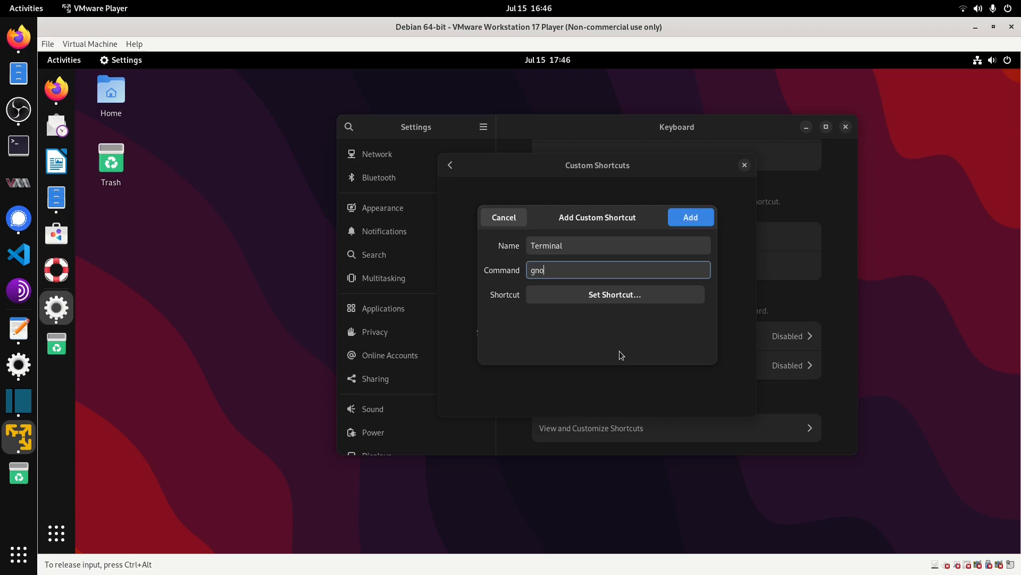
pyautogui.write('me-terminal')
pyautogui.click(650, 295)
pyautogui.hotkey('ctrl', 'alt', 't')
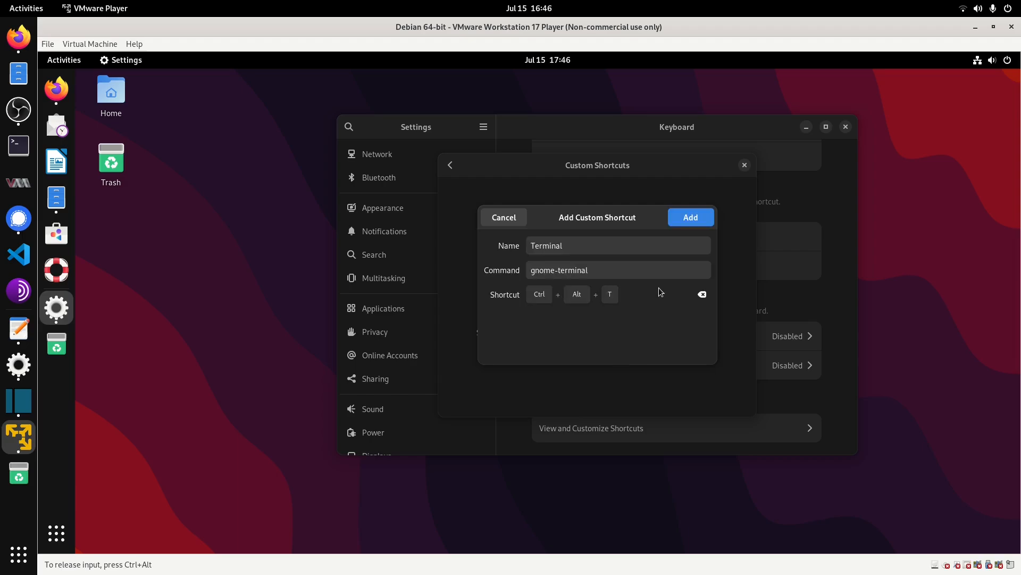
pyautogui.click(691, 217)
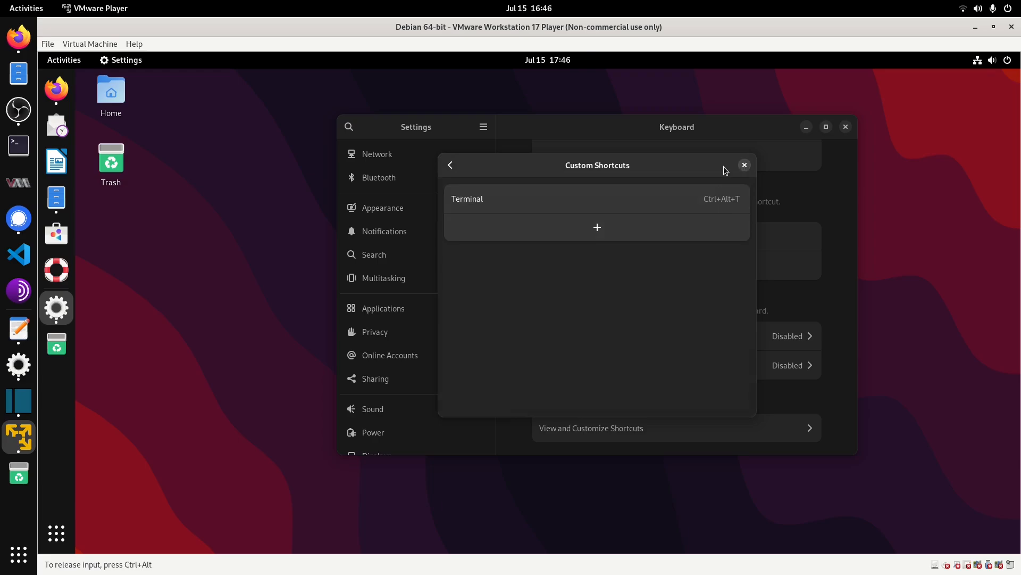
# Test the new custom shortcut by launching a terminal, and close the shortcuts dialog and the Settings window
pyautogui.hotkey('ctrl', 'alt', 't')
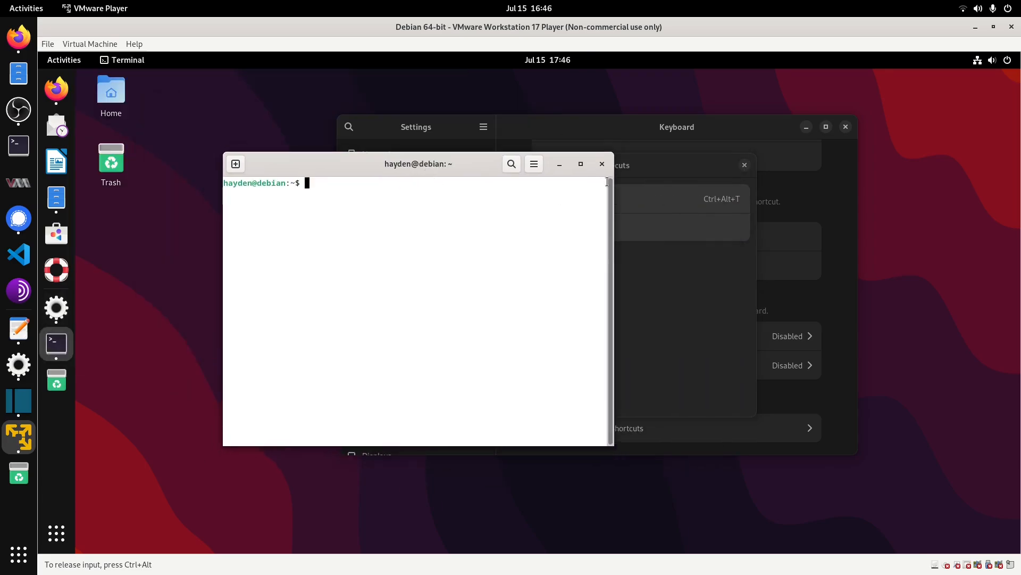
pyautogui.click(731, 166)
pyautogui.click(745, 164)
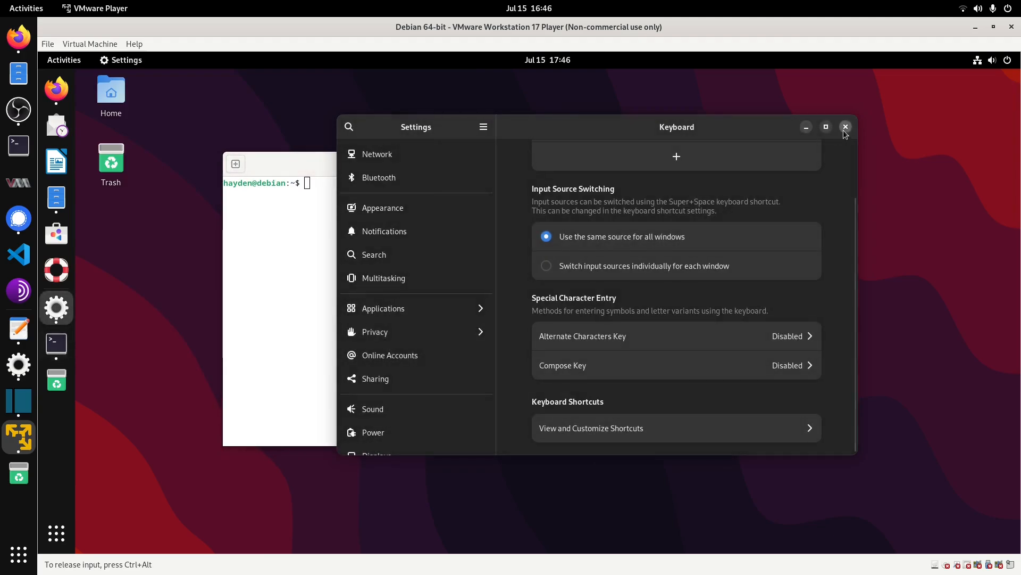
pyautogui.click(846, 127)
# Open the terminal's preferences and arrange the Preferences window next to the terminal window
pyautogui.click(534, 164)
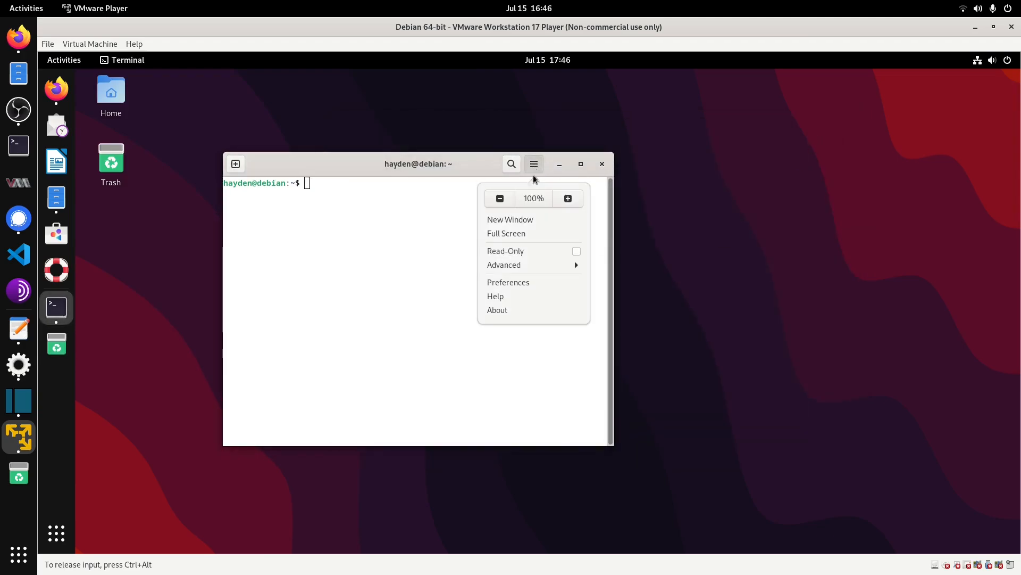
pyautogui.click(519, 282)
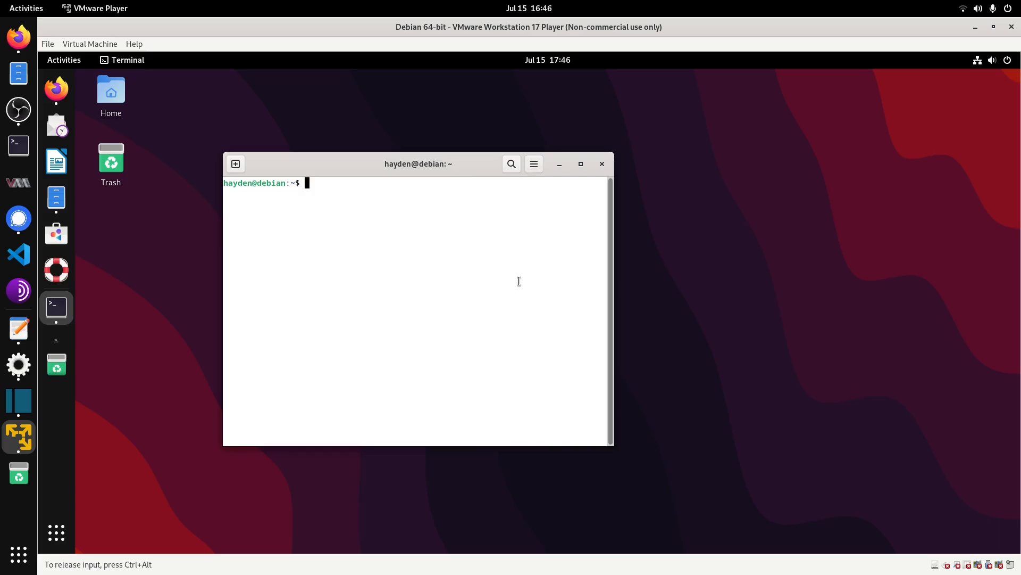
pyautogui.moveTo(292, 80); pyautogui.dragTo(748, 115)
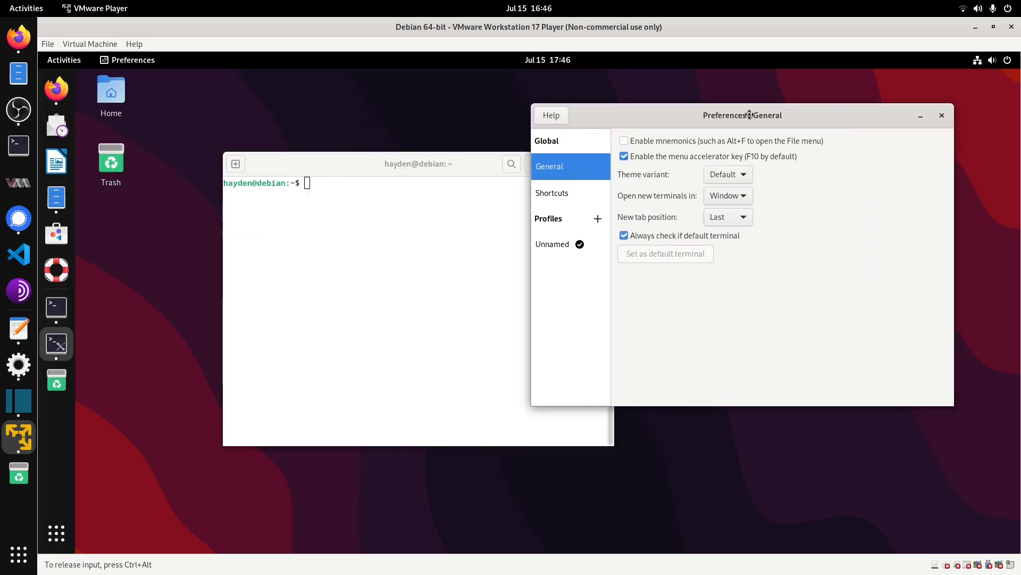
pyautogui.moveTo(417, 163); pyautogui.dragTo(387, 160)
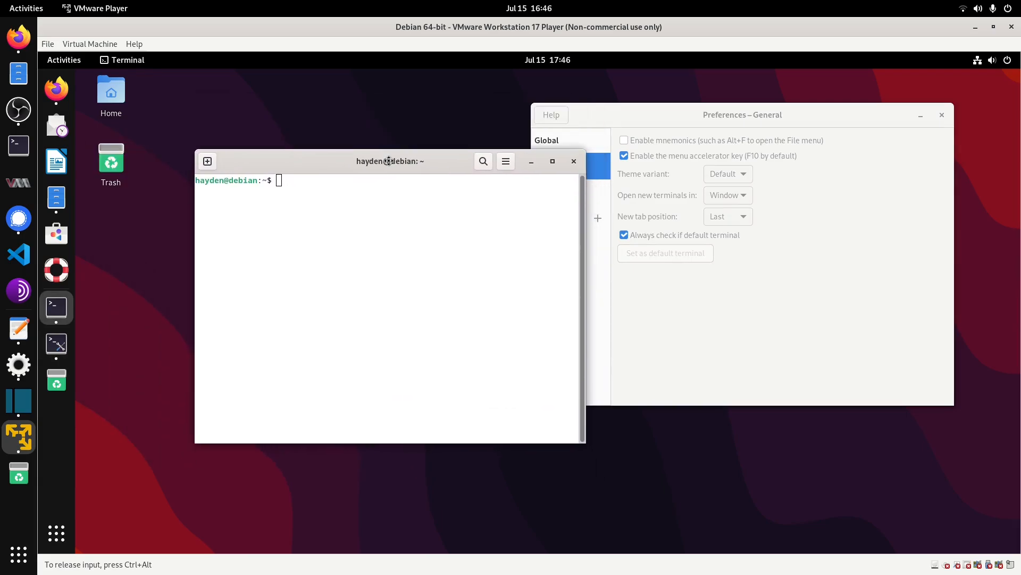
pyautogui.moveTo(757, 122); pyautogui.dragTo(761, 135)
# Create a terminal profile named "Dark" and set it as the default profile
pyautogui.click(557, 254)
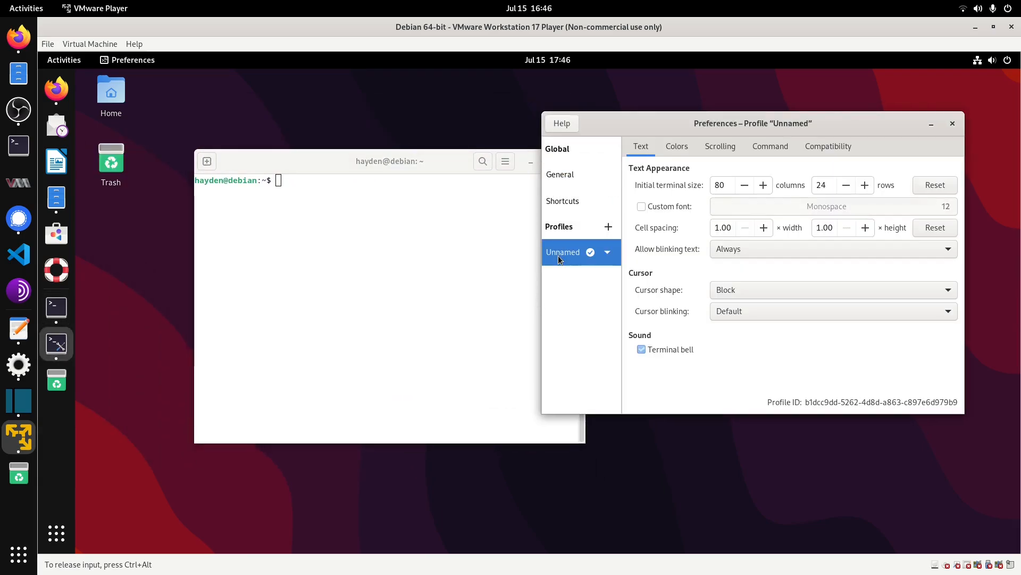
pyautogui.click(608, 227)
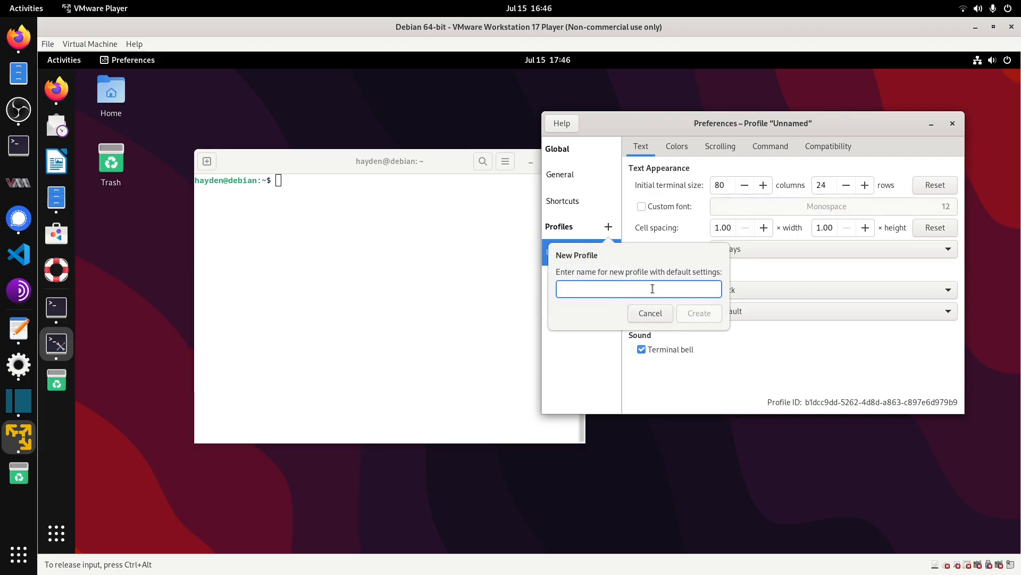
pyautogui.write('Dark')
pyautogui.click(683, 312)
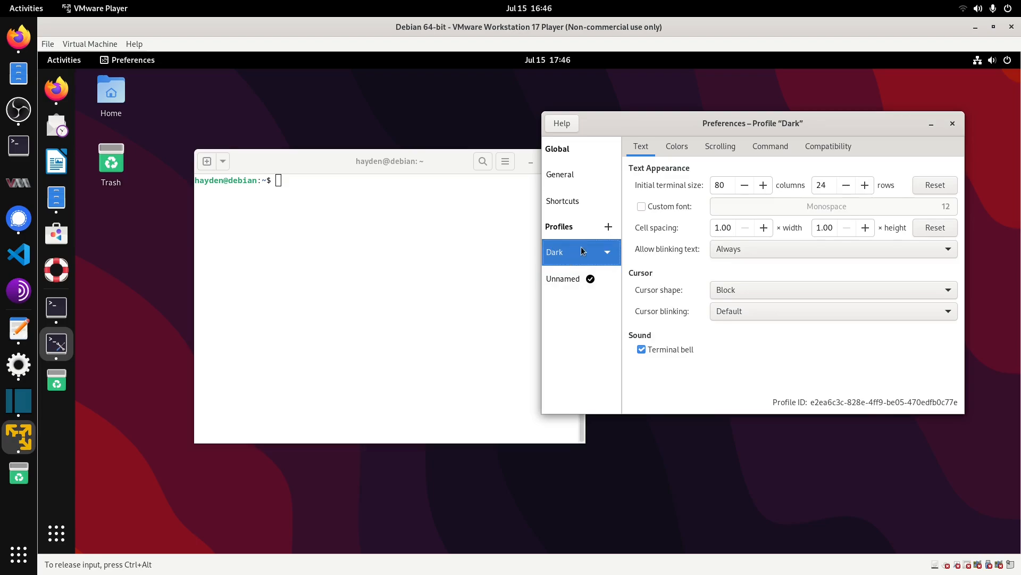
pyautogui.click(607, 252)
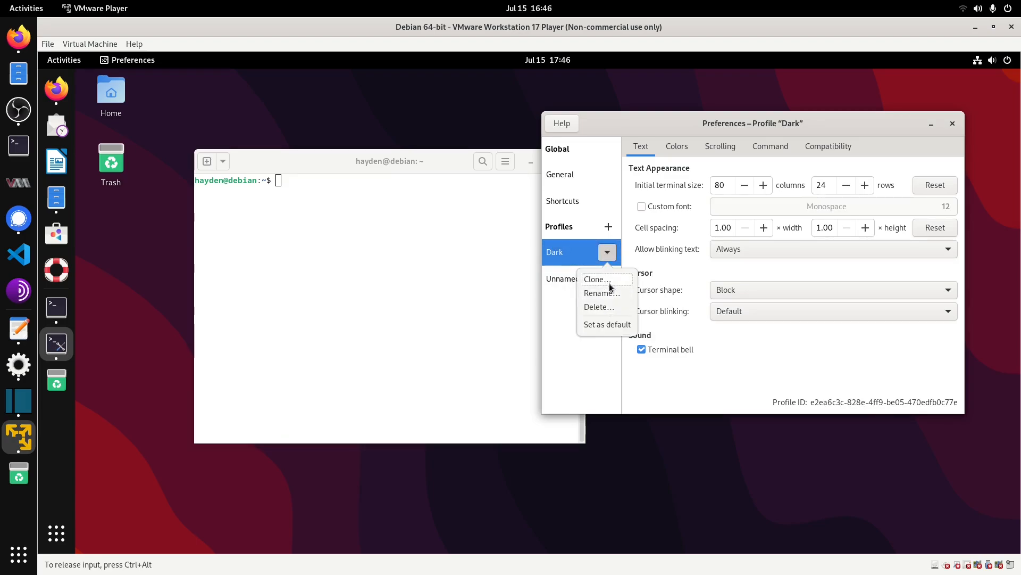
pyautogui.click(611, 322)
pyautogui.click(609, 252)
# Turn off system theme colors for the Dark profile and set its text and background scheme to GNOME dark
pyautogui.click(678, 151)
pyautogui.click(678, 151)
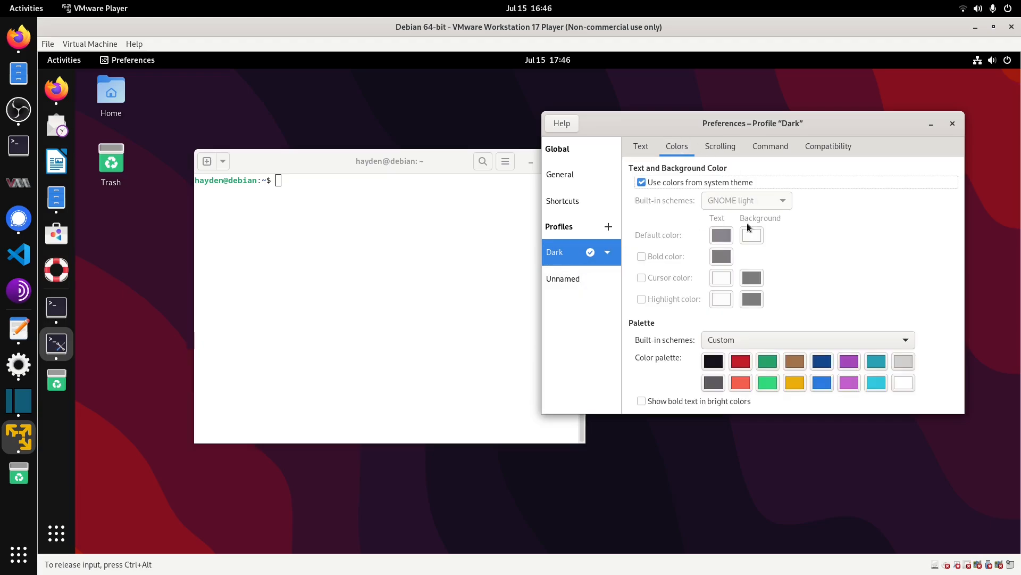
pyautogui.click(640, 183)
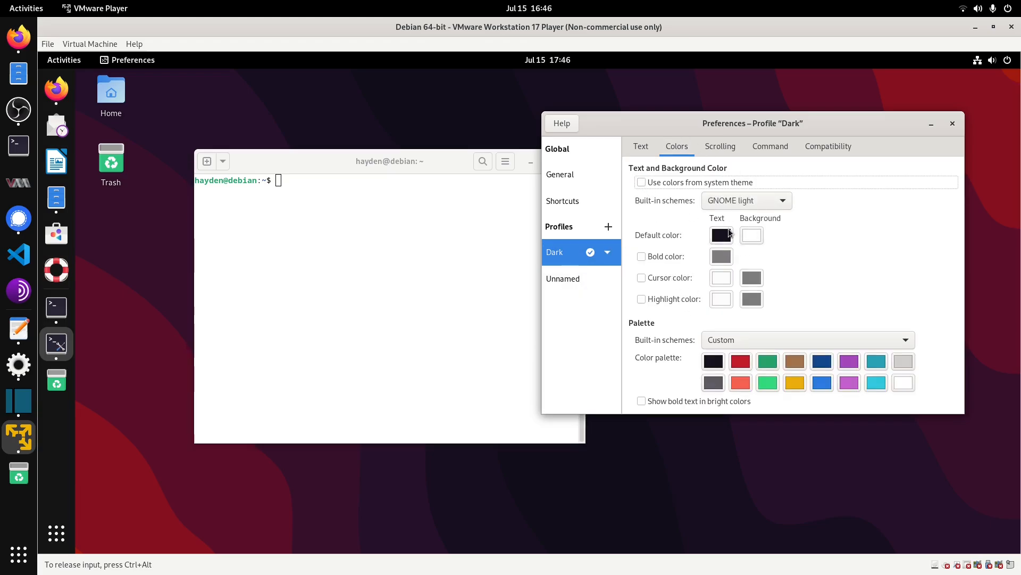
pyautogui.click(732, 203)
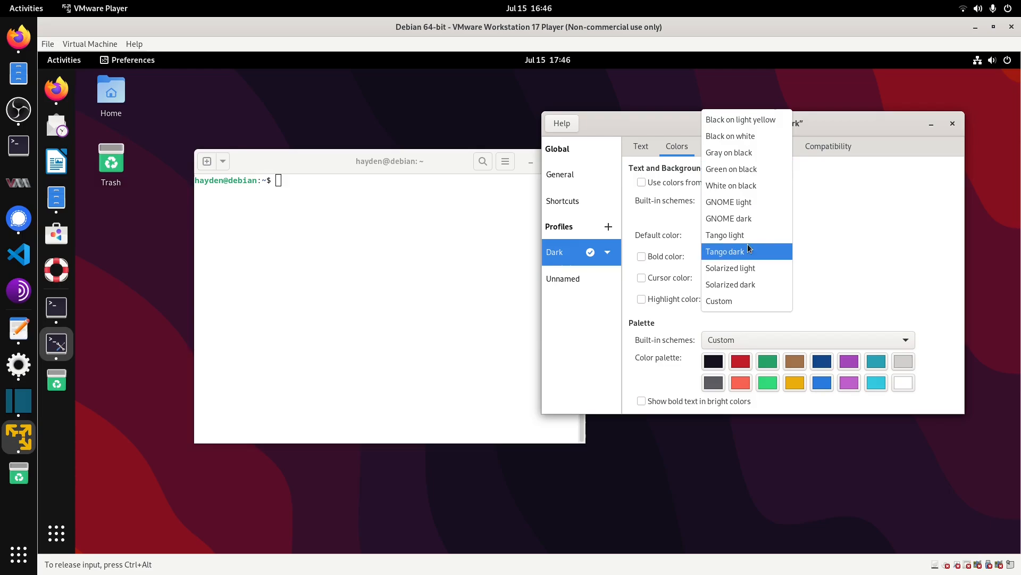
pyautogui.click(750, 218)
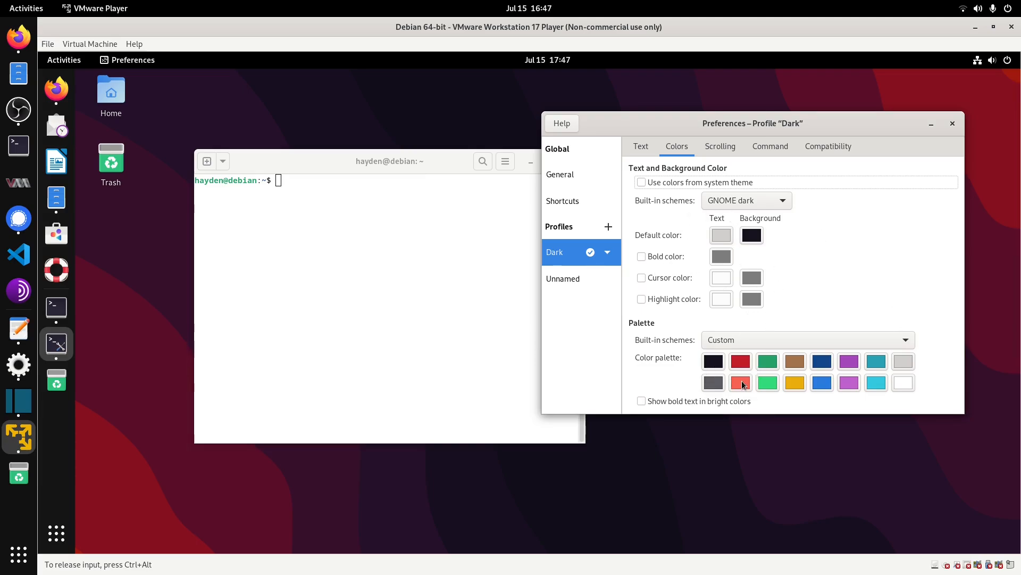
pyautogui.click(737, 342)
pyautogui.click(737, 341)
pyautogui.click(741, 362)
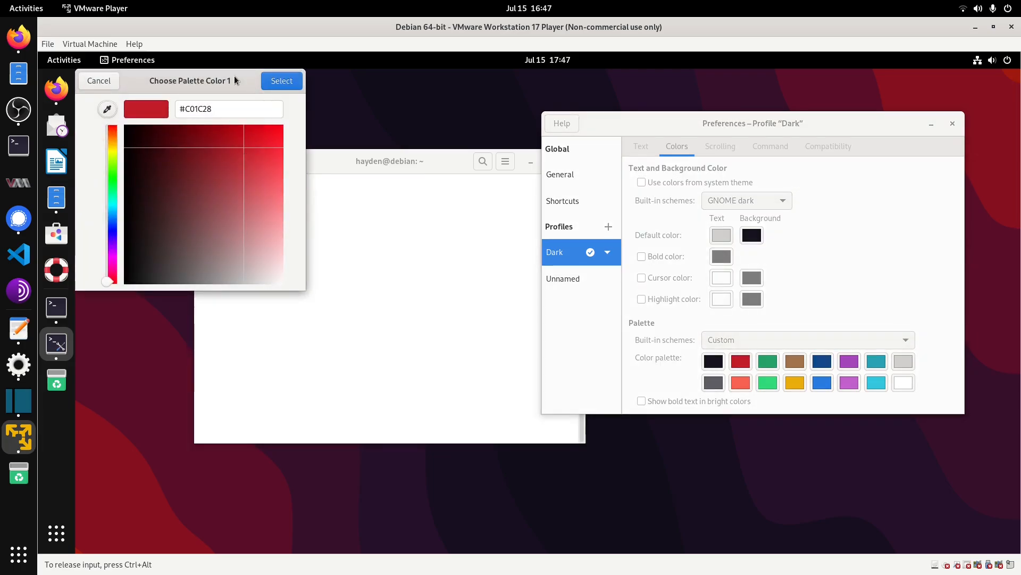
pyautogui.click(111, 82)
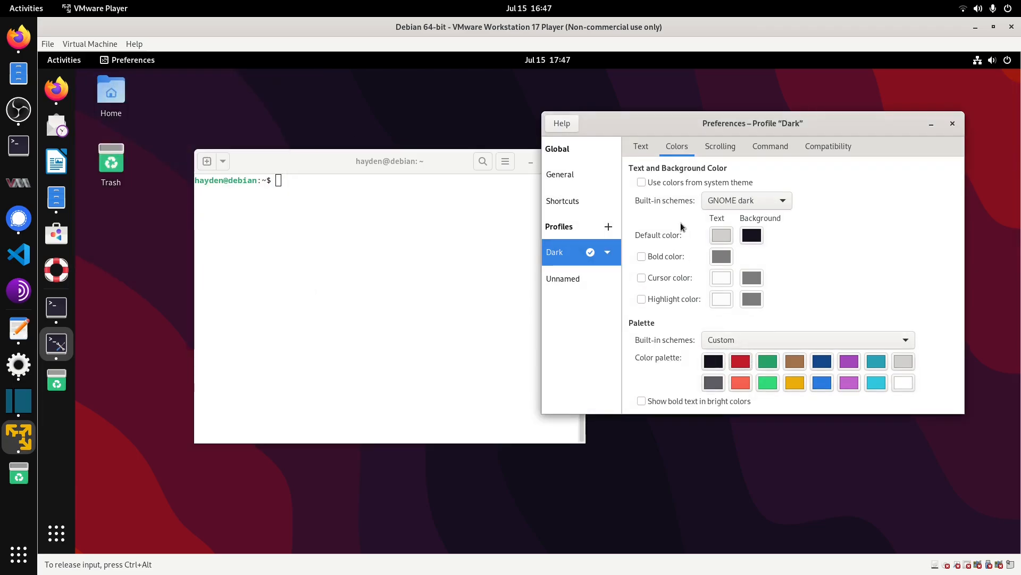
# Replace the open terminal with a new one launched by the custom shortcut, and reposition it and the Preferences window to show the dark profile
pyautogui.click(410, 154)
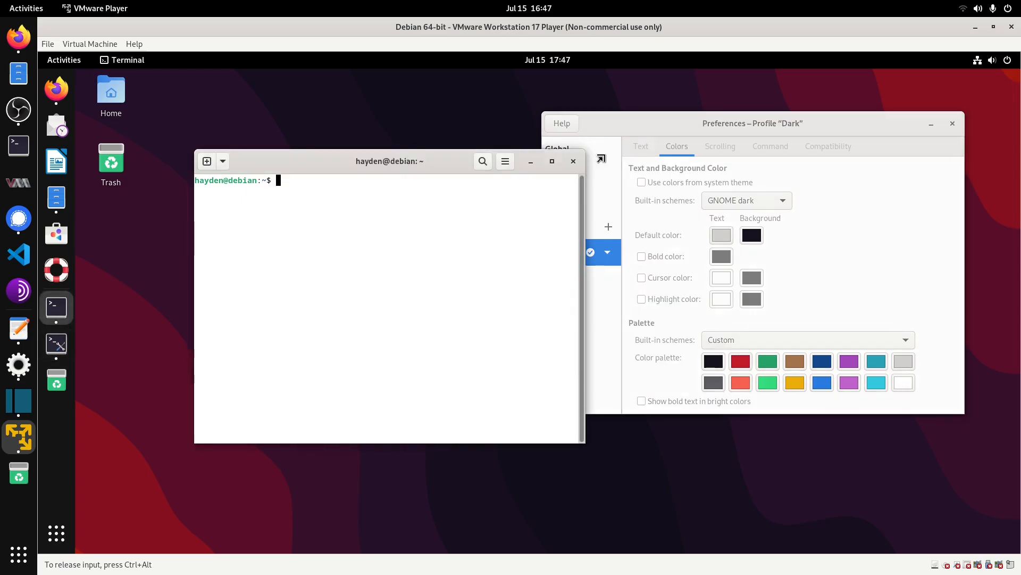
pyautogui.click(573, 161)
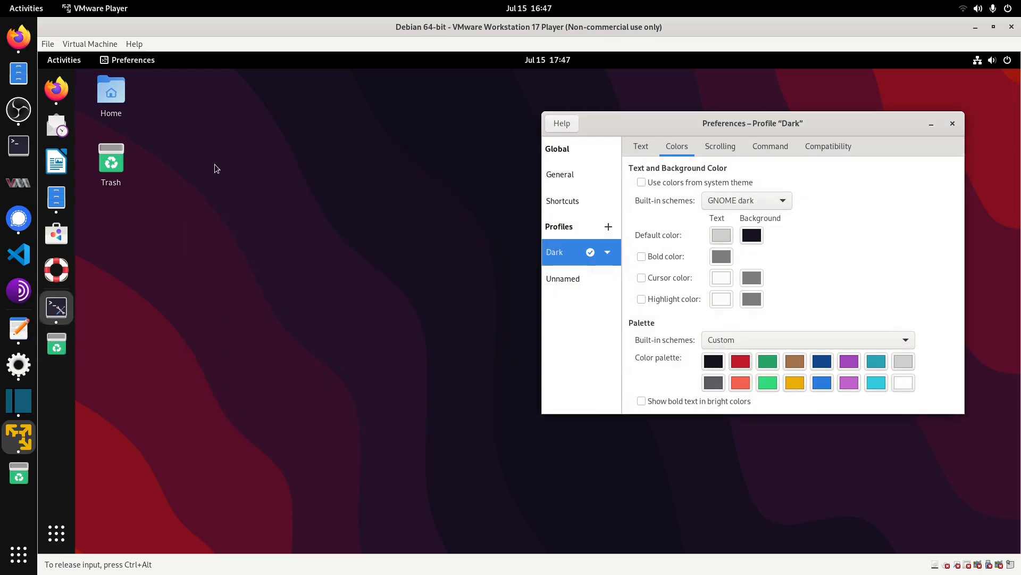
pyautogui.hotkey('ctrl', 'alt', 't')
pyautogui.moveTo(269, 84); pyautogui.dragTo(370, 142)
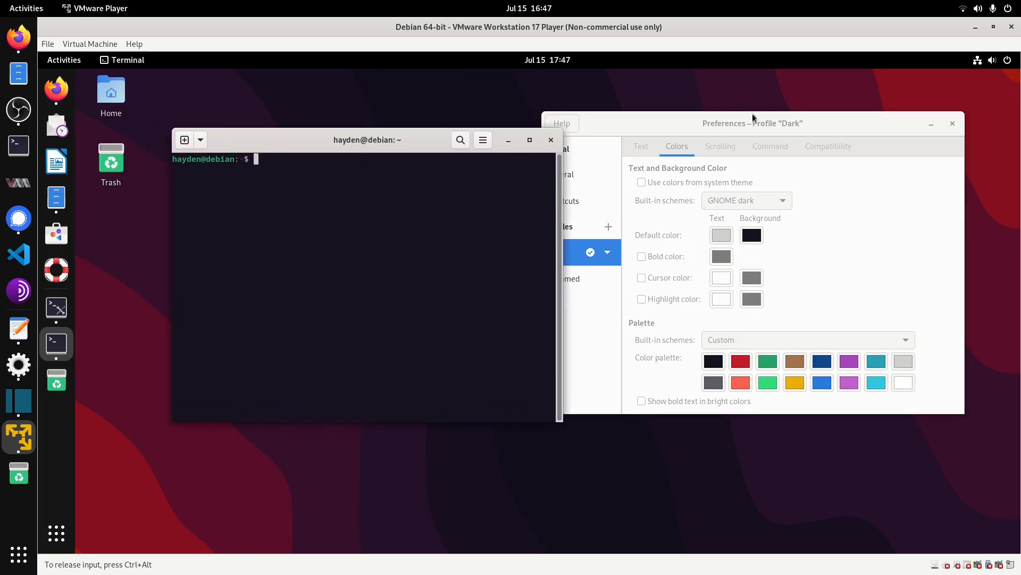
pyautogui.moveTo(752, 113); pyautogui.dragTo(776, 129)
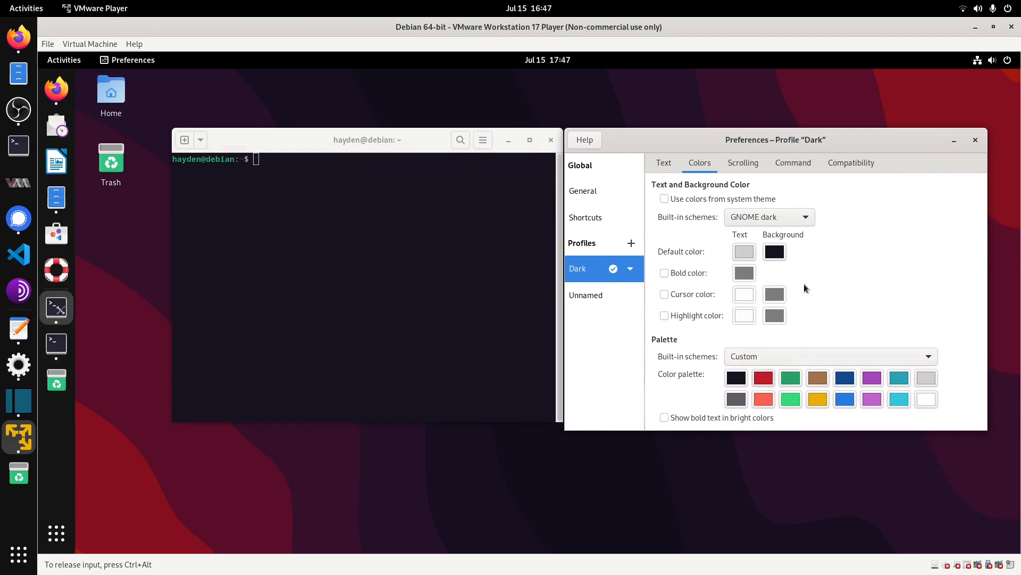
pyautogui.moveTo(349, 147); pyautogui.dragTo(331, 124)
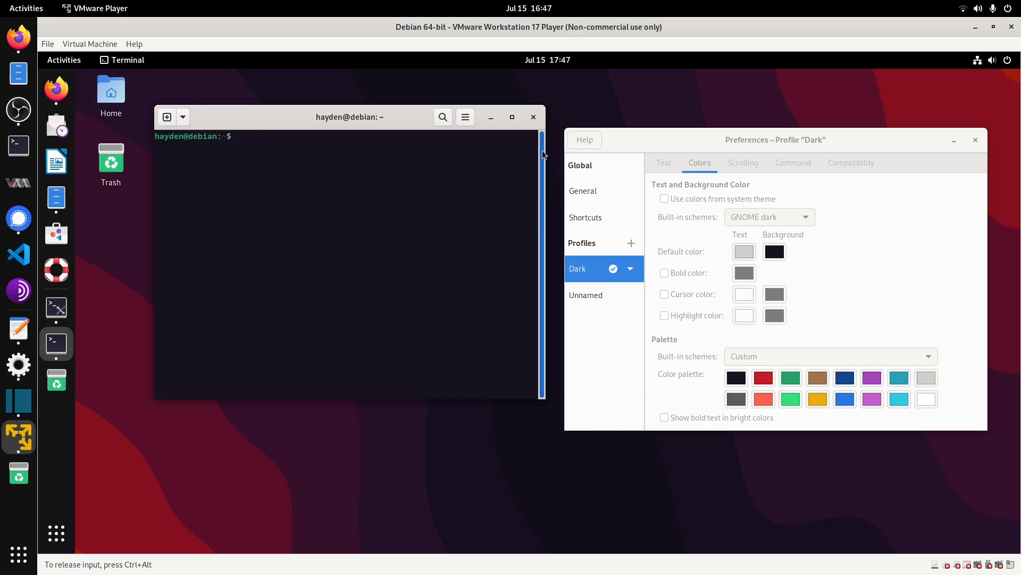
pyautogui.moveTo(373, 113); pyautogui.dragTo(417, 125)
pyautogui.moveTo(792, 145); pyautogui.dragTo(742, 177)
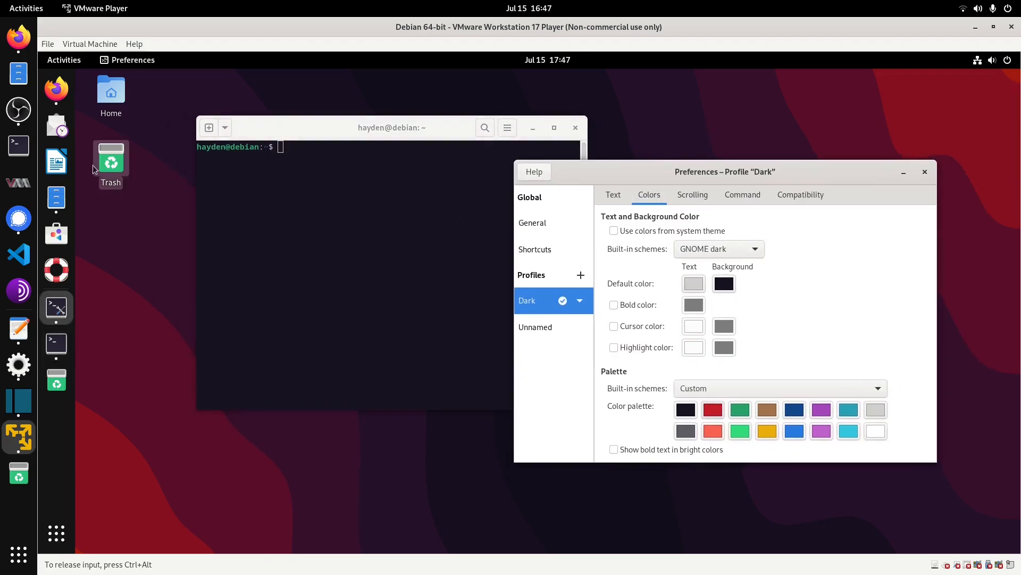
# Switch to OBS Studio on the host and move its window over the virtual machine
pyautogui.click(18, 109)
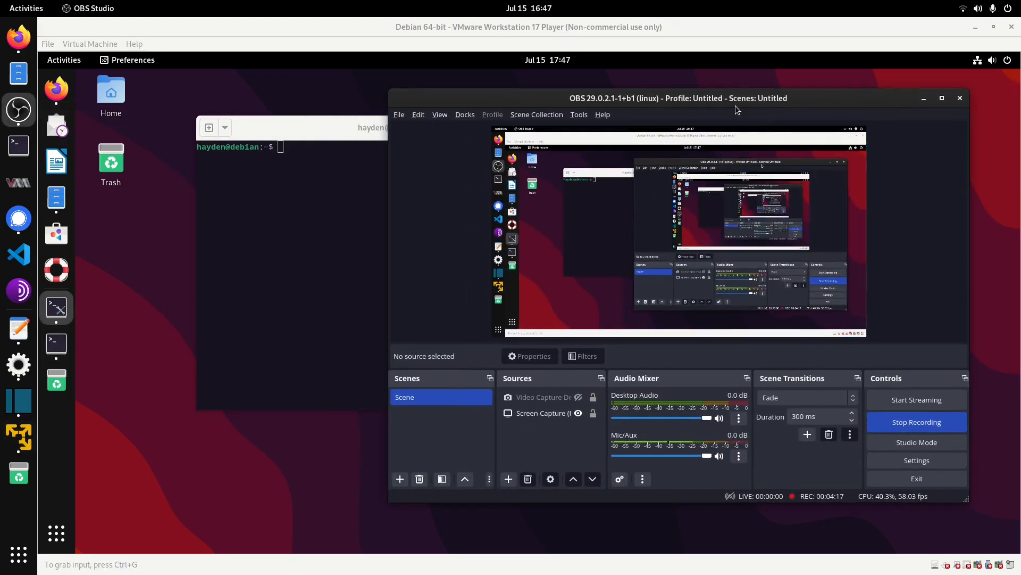
pyautogui.moveTo(735, 105); pyautogui.dragTo(677, 111)
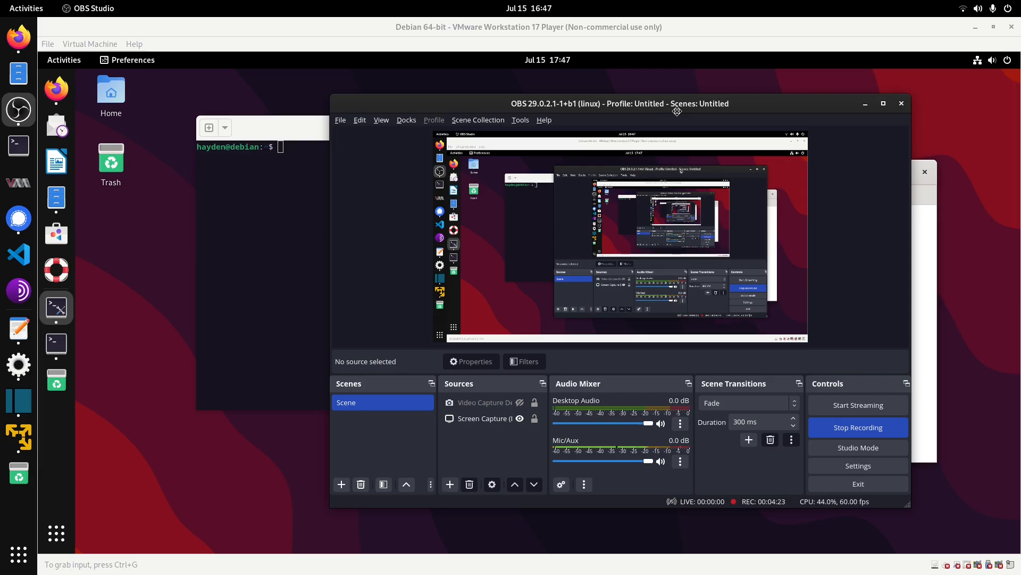
pyautogui.moveTo(677, 111); pyautogui.dragTo(684, 107)
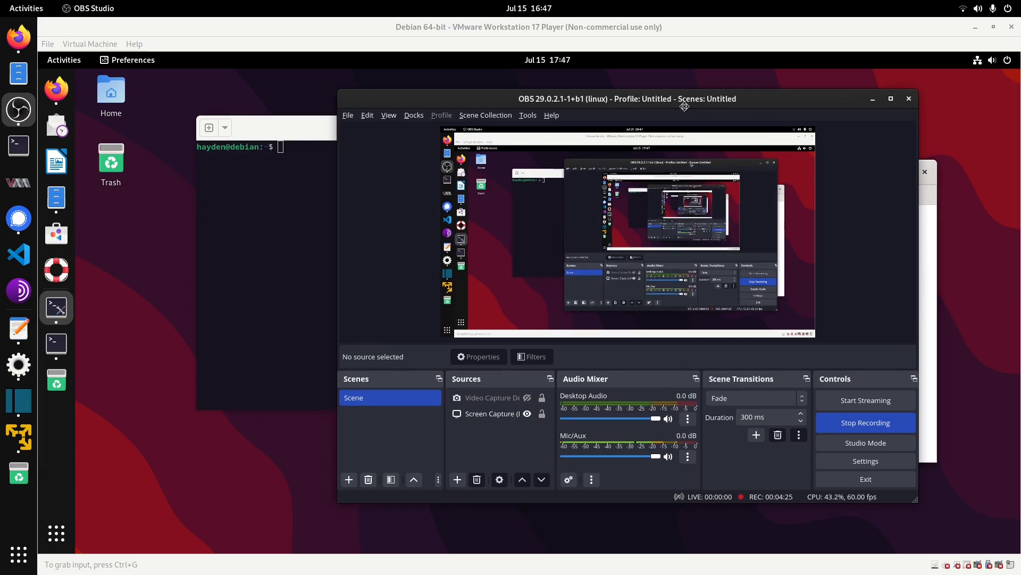